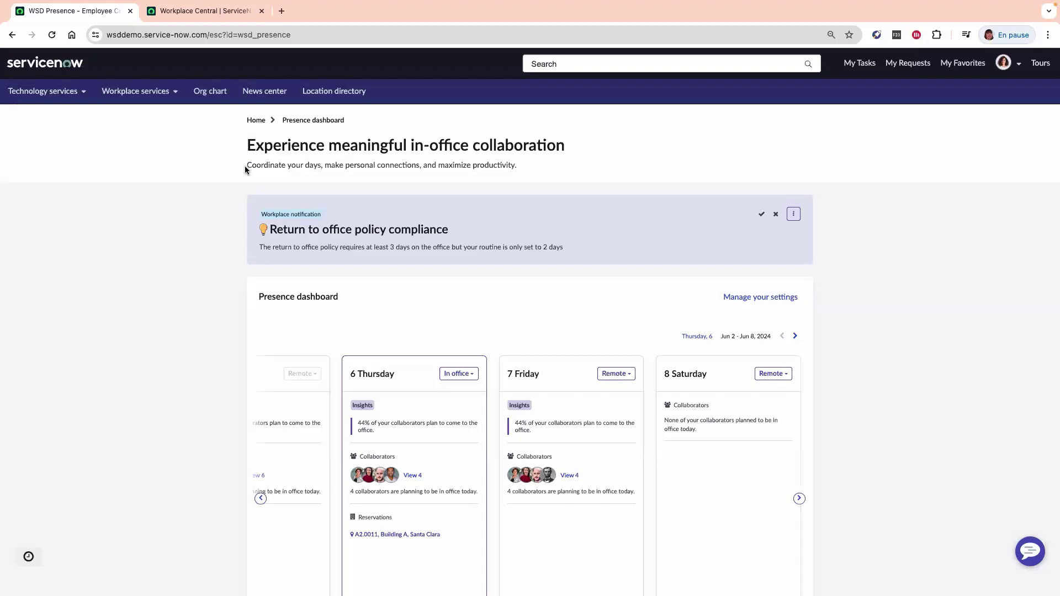
# Step: Open the presence settings and look at the in-office days and the employees available to add as collaborators
pyautogui.click(736, 298)
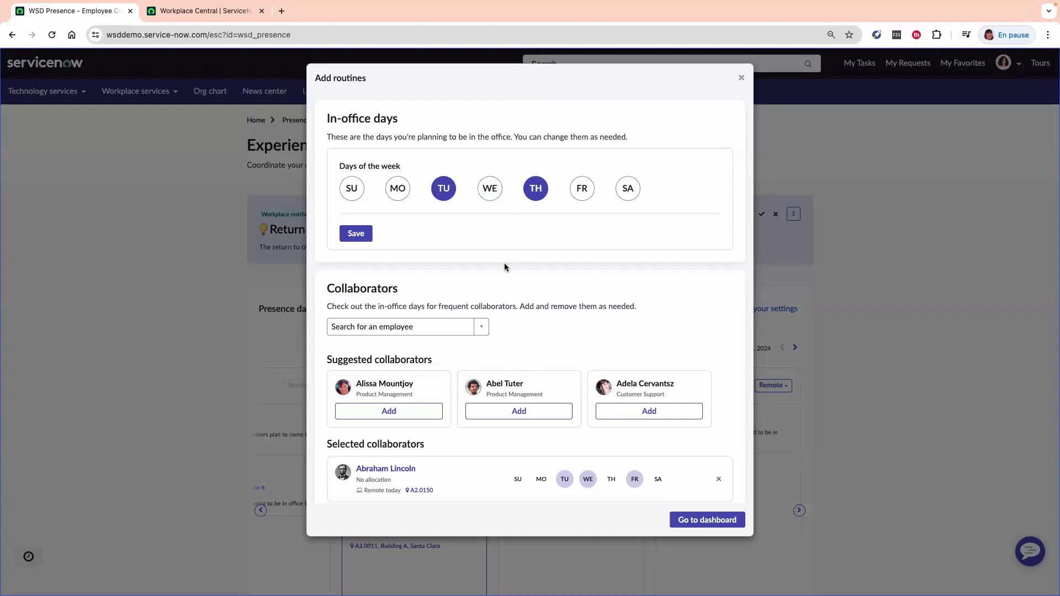
pyautogui.scroll(-2, 505, 267)
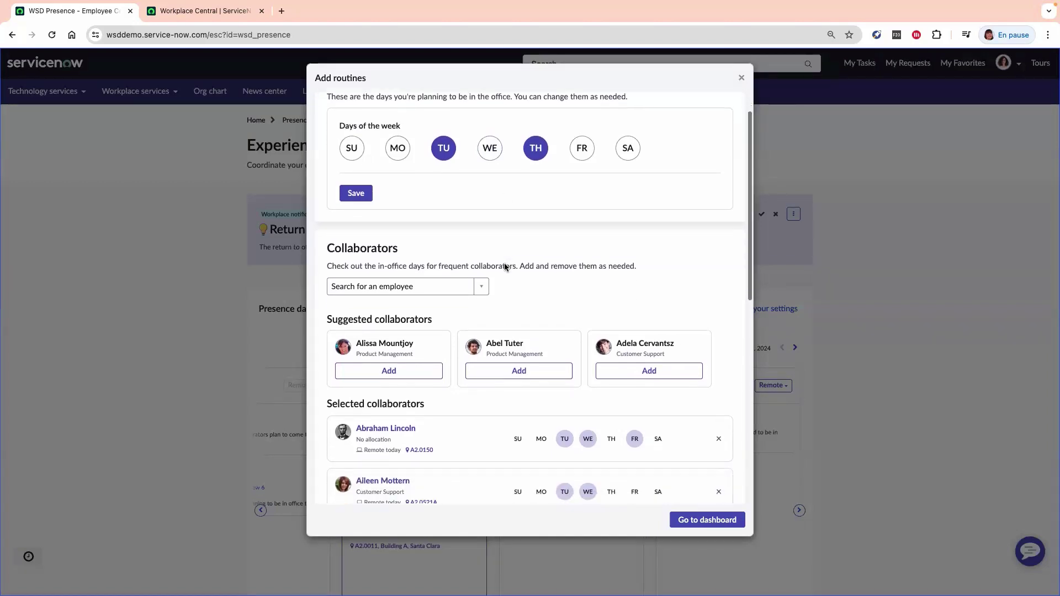
pyautogui.scroll(-2, 505, 267)
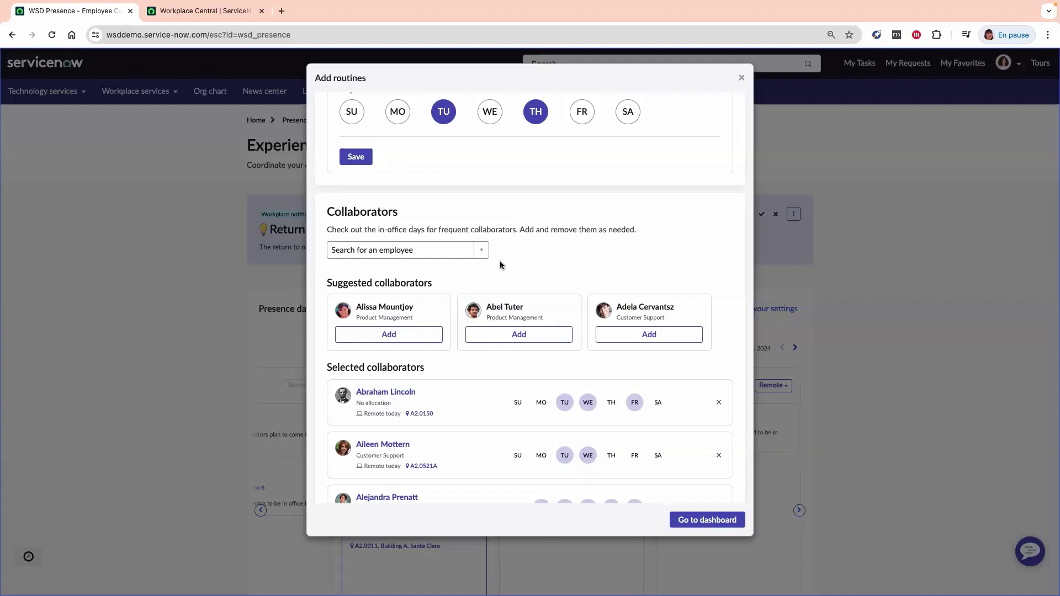
pyautogui.click(409, 247)
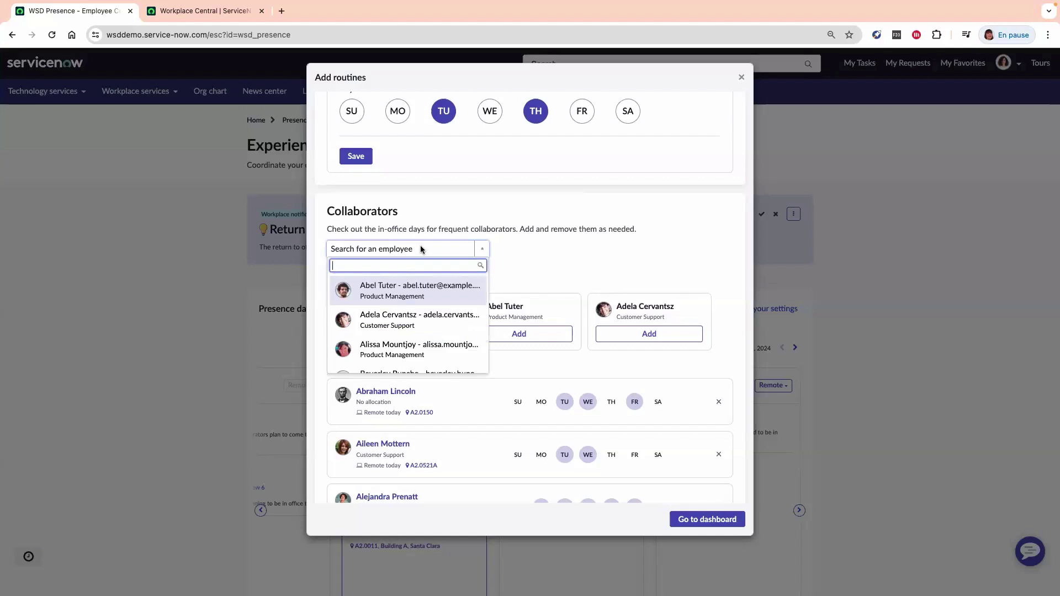
pyautogui.click(519, 264)
# Step: Review the selected collaborators' routines, view desk A2.0150 on the location directory map, and return to the presence settings
pyautogui.scroll(-1, 486, 422)
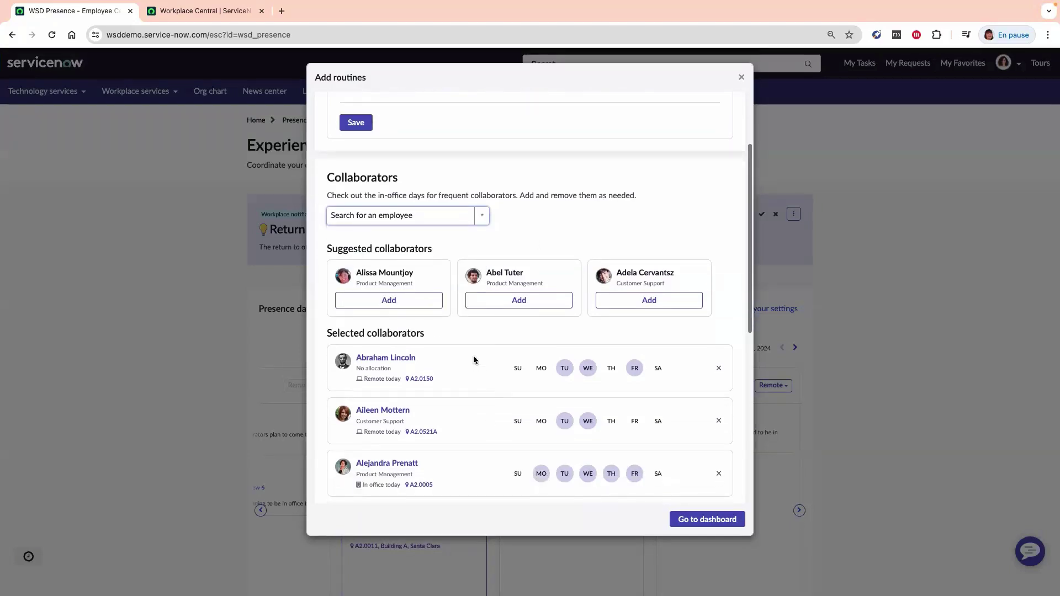
pyautogui.scroll(-5, 481, 448)
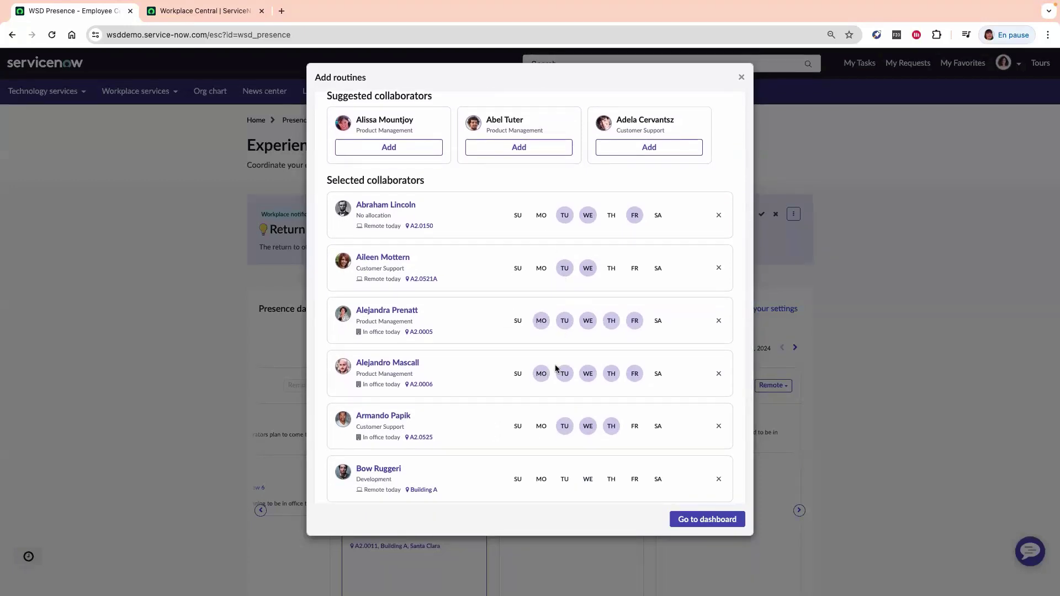
pyautogui.scroll(-1, 541, 425)
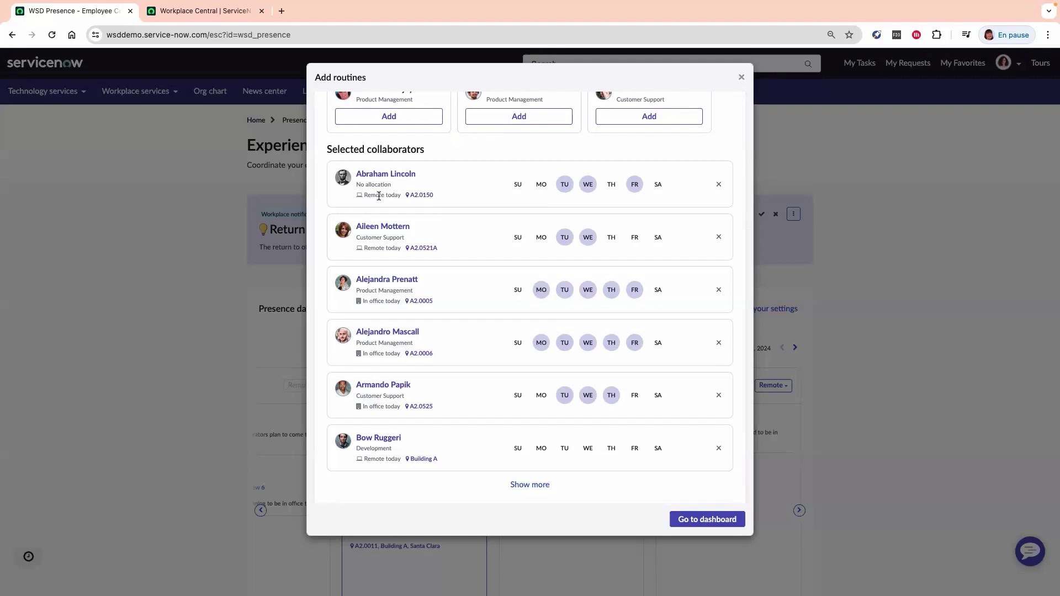
pyautogui.click(420, 196)
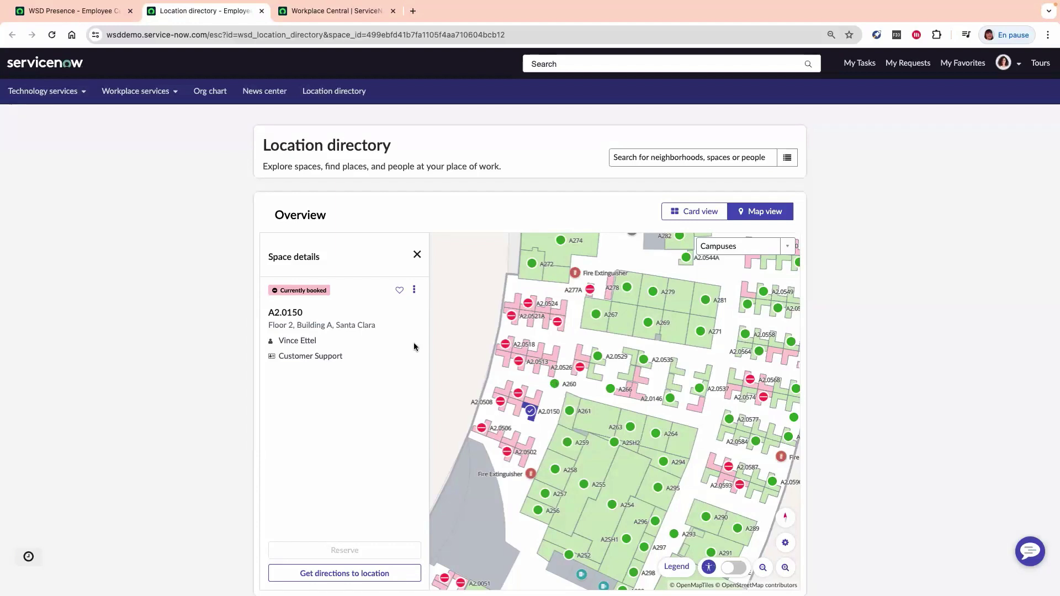
pyautogui.click(90, 18)
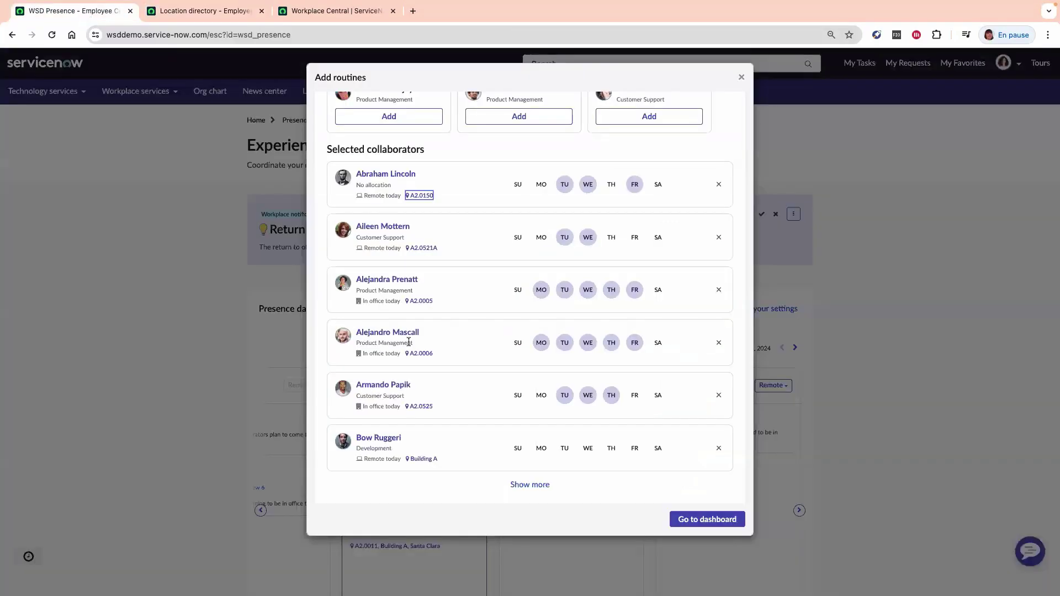
# Step: Review the public and private mode privacy settings and return to the presence dashboard
pyautogui.scroll(-3, 409, 342)
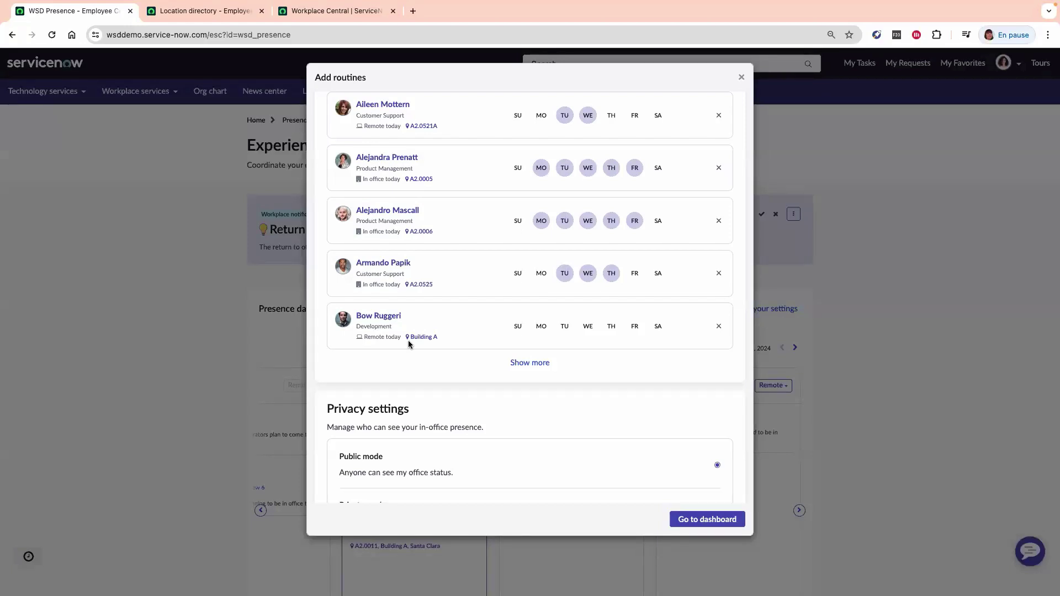
pyautogui.scroll(-2, 408, 389)
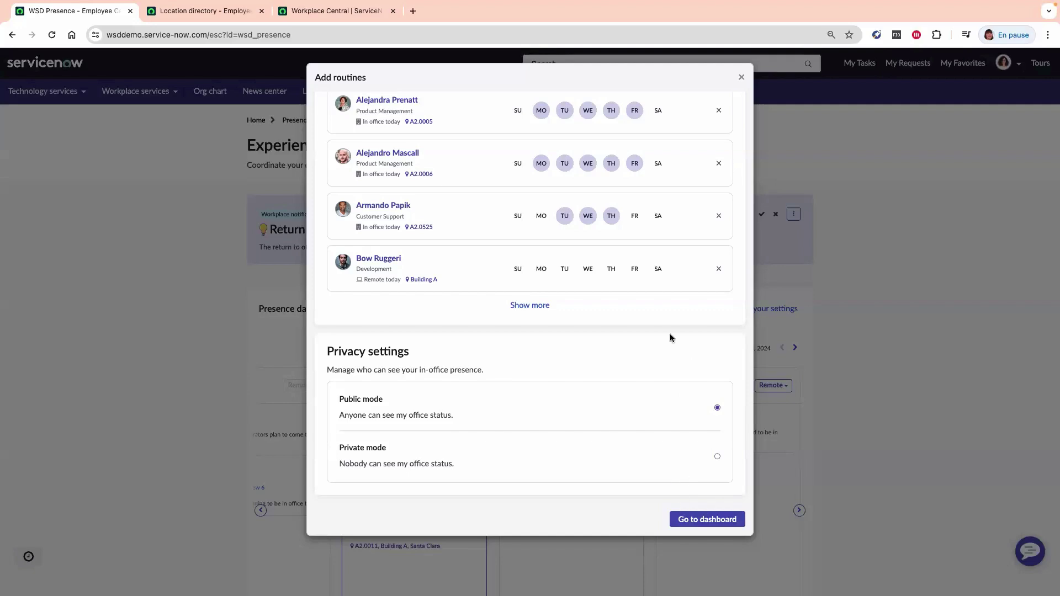
pyautogui.click(693, 526)
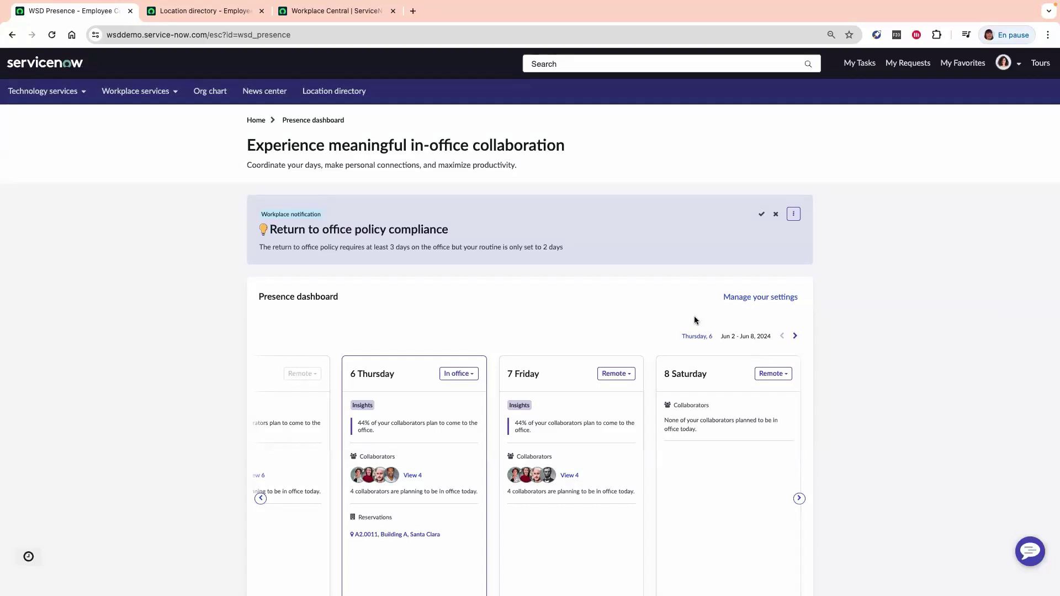
# Step: Look through the planned presence and collaborator insights for Jun 9 - Jun 15, 2024, and return to the current week
pyautogui.click(795, 337)
pyautogui.click(795, 337)
pyautogui.scroll(-1, 690, 342)
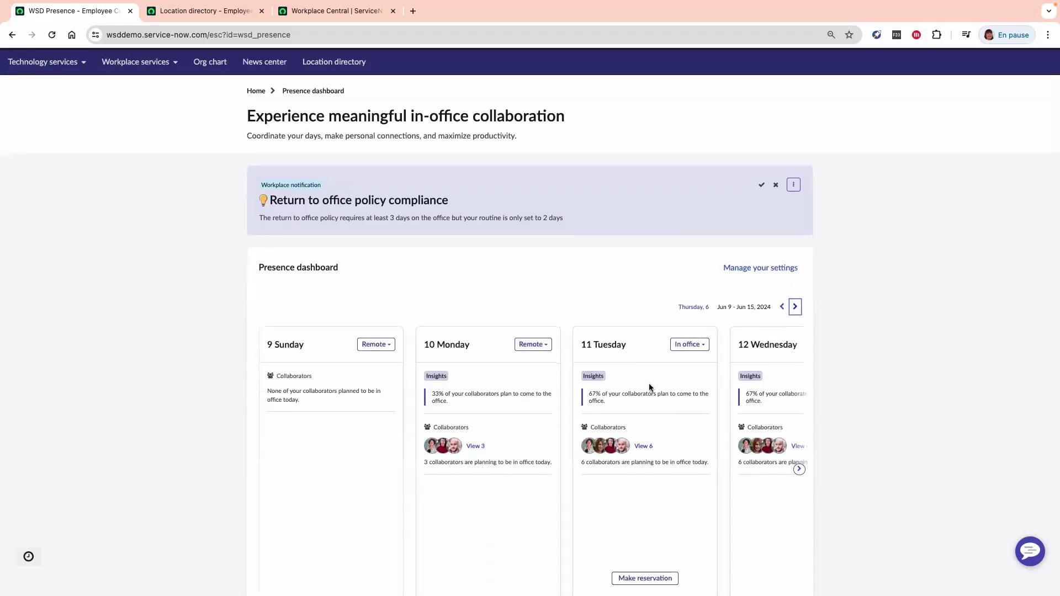
pyautogui.hscroll(3, 648, 383)
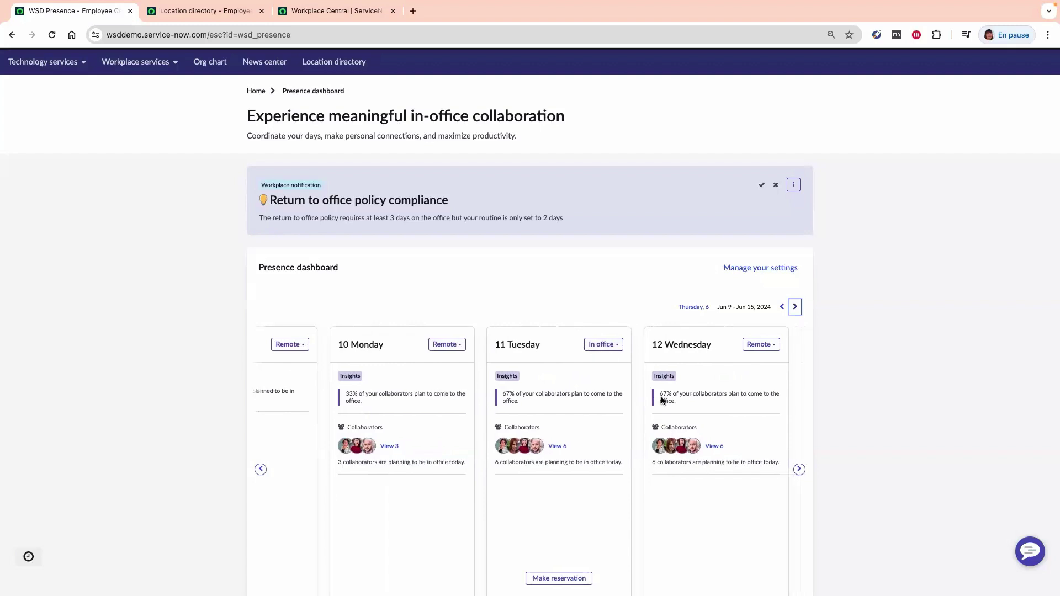
pyautogui.hscroll(5, 662, 399)
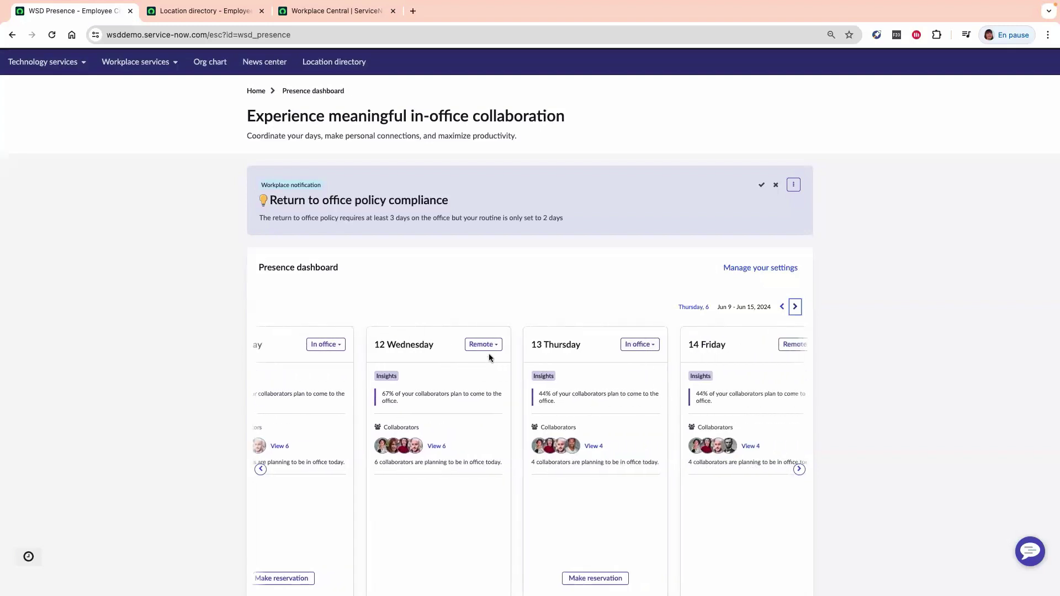
pyautogui.hscroll(-4, 492, 430)
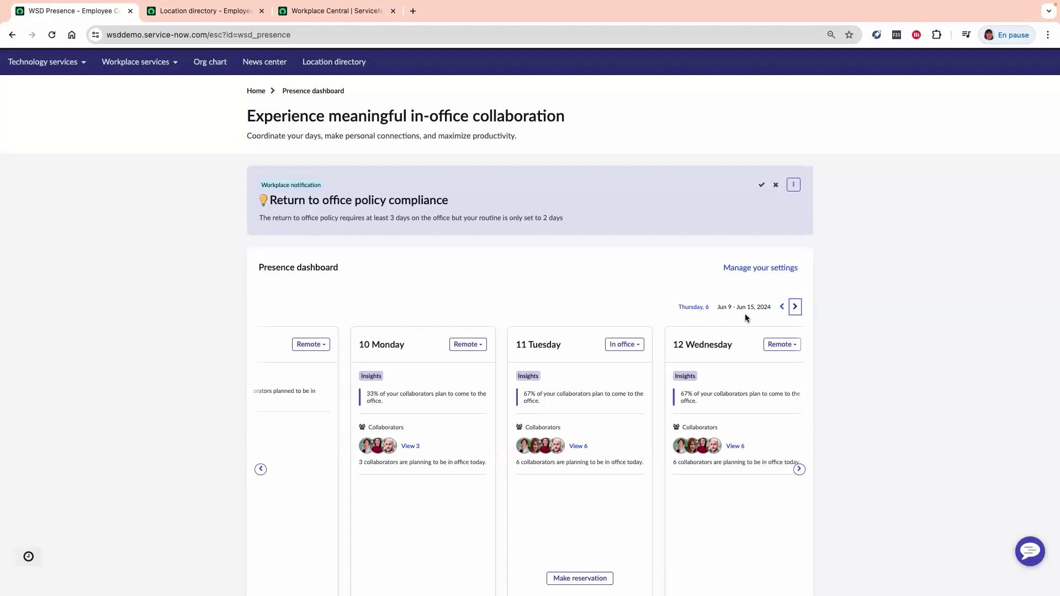
pyautogui.click(782, 308)
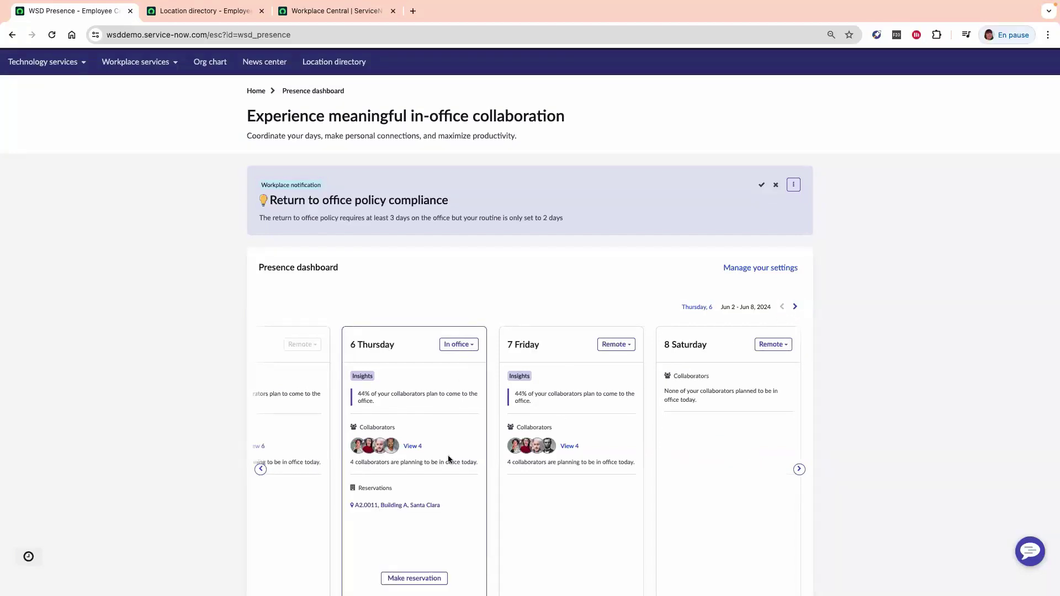
# Step: View the list of collaborators planning to be in the office on Friday, June 7, and close it
pyautogui.scroll(-1, 442, 521)
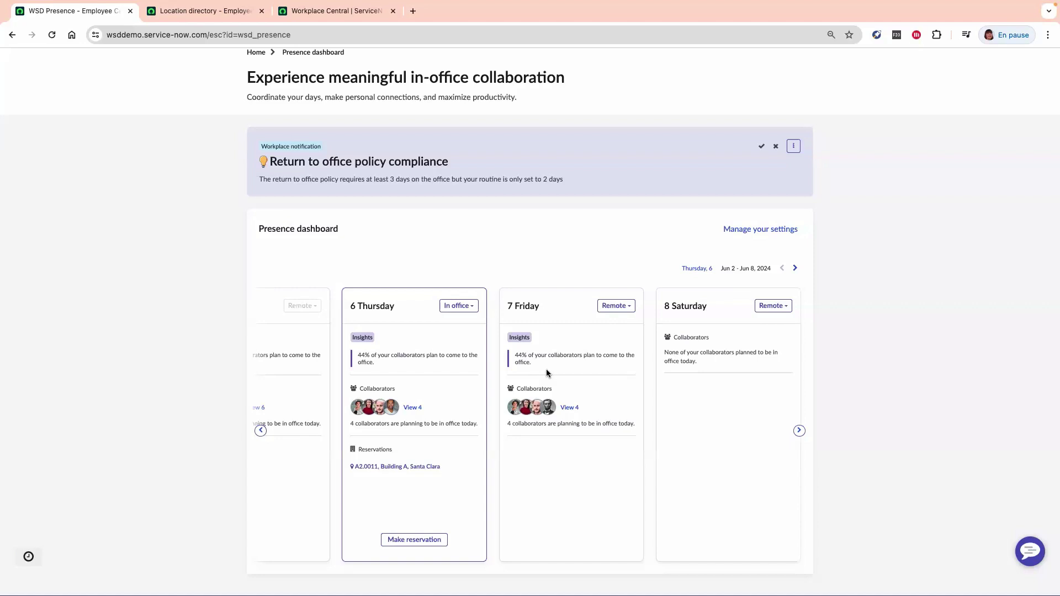
pyautogui.click(572, 408)
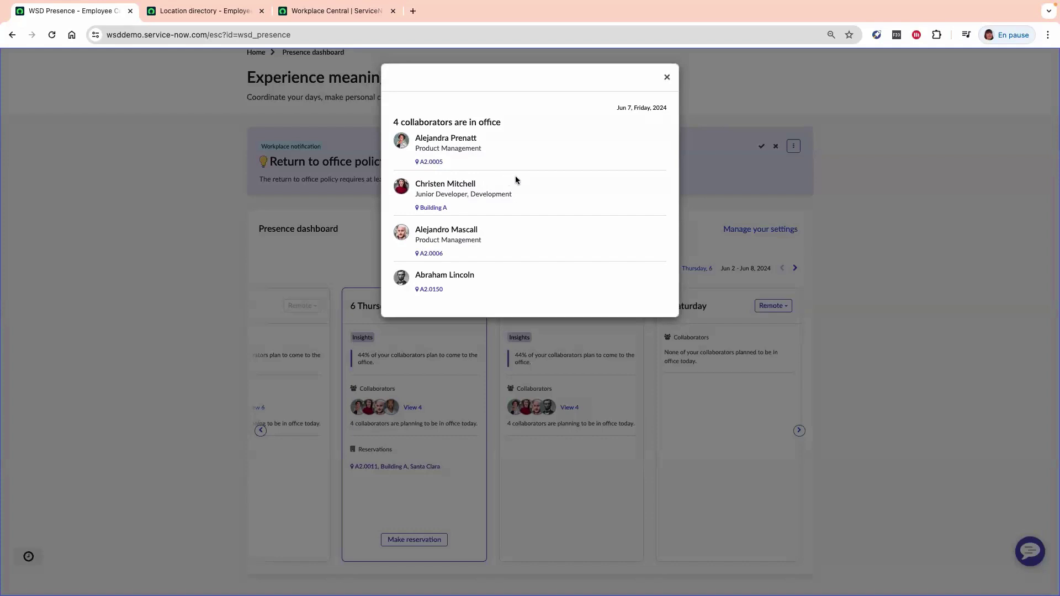
pyautogui.click(667, 79)
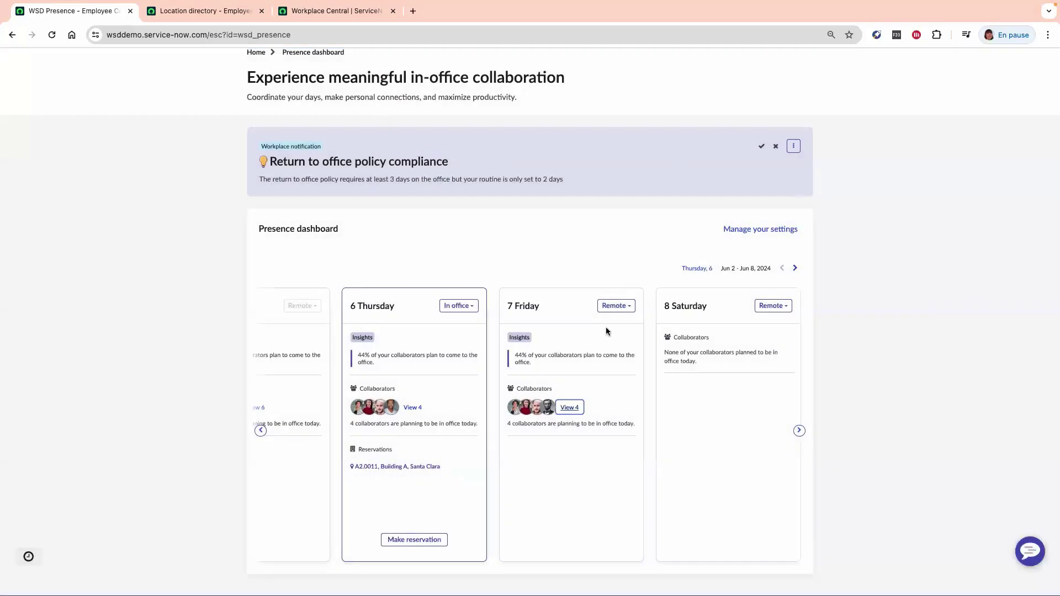
# Step: View the buildings offered for visiting another office on Friday, June 7, and close the dialog without choosing one
pyautogui.click(616, 307)
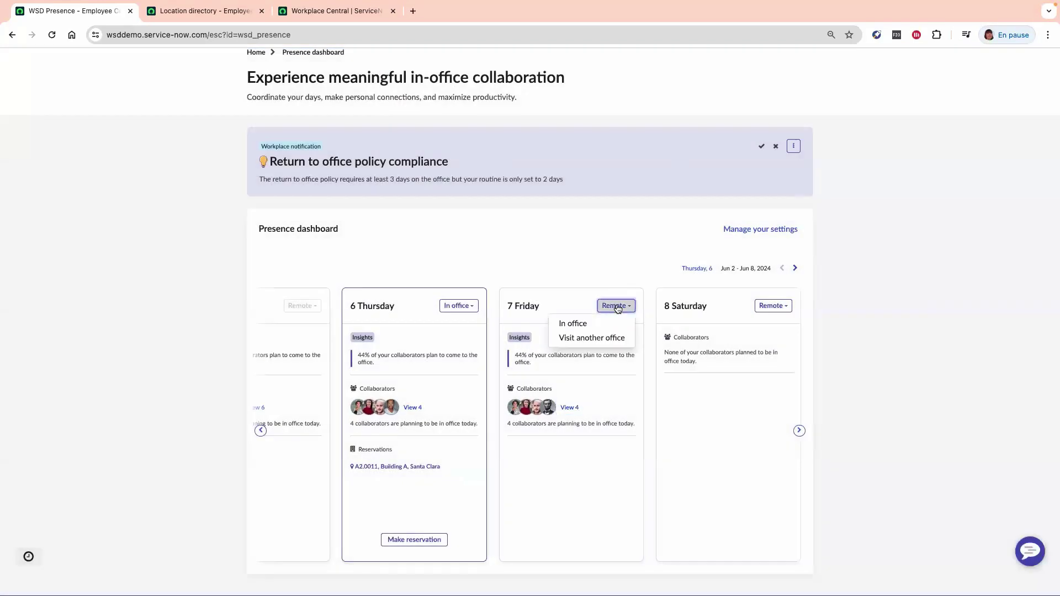
pyautogui.click(592, 339)
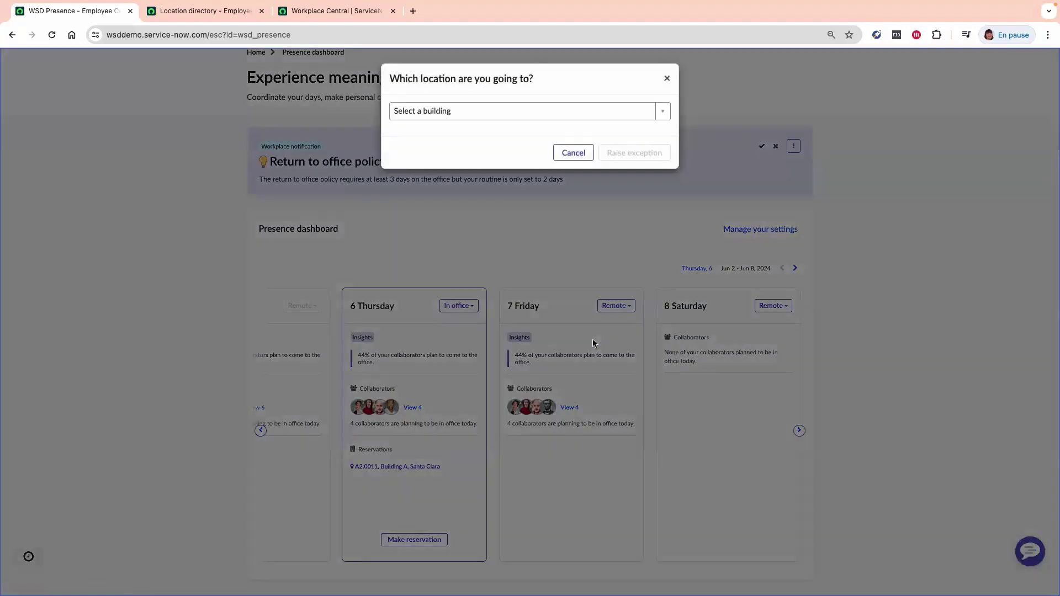
pyautogui.click(560, 114)
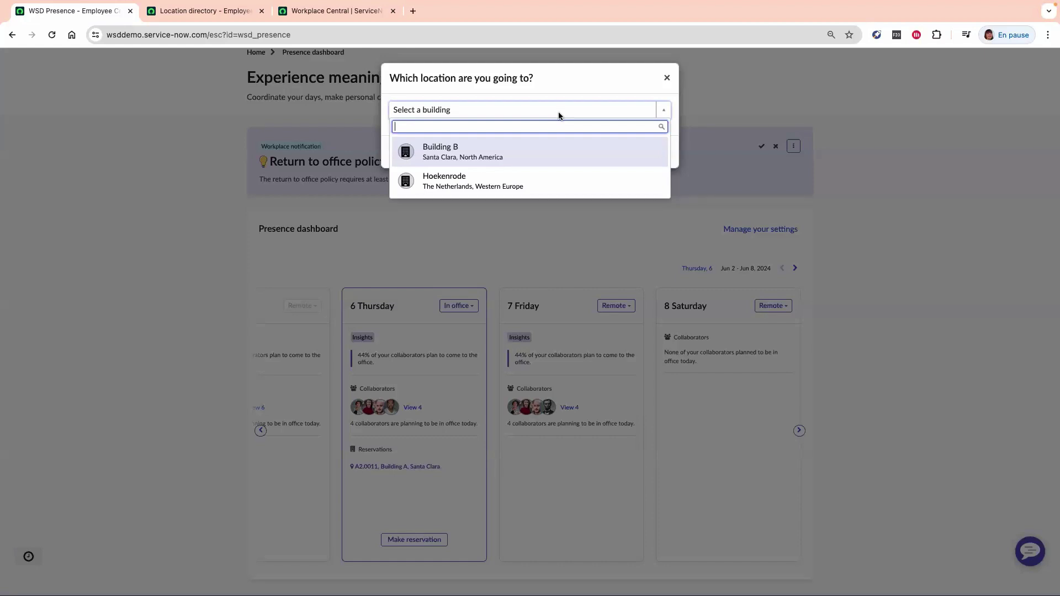
pyautogui.click(667, 79)
pyautogui.click(667, 79)
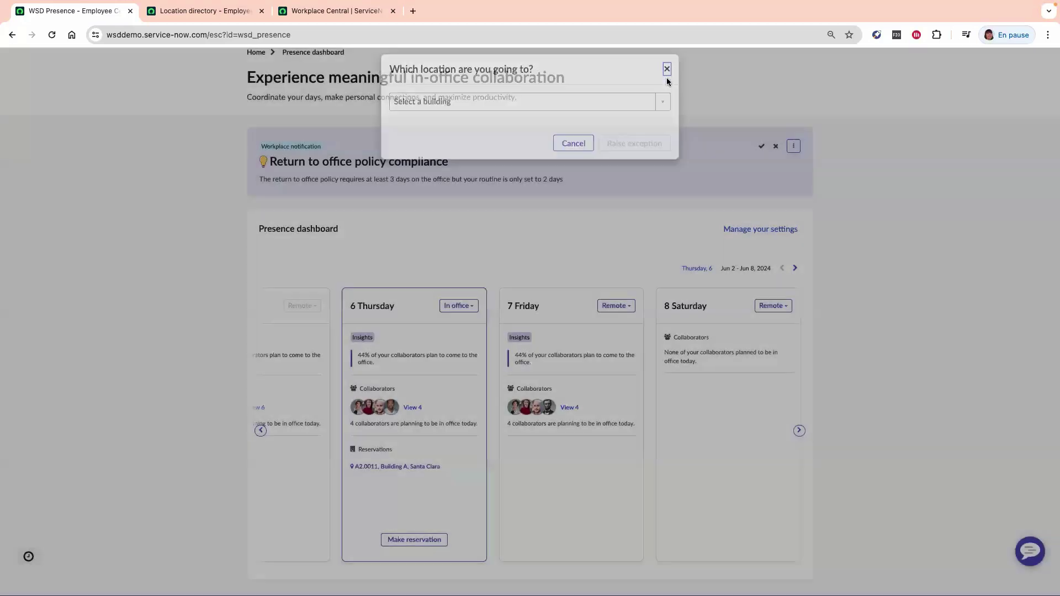
# Step: Set the presence for Friday, June 7 to In office
pyautogui.click(614, 310)
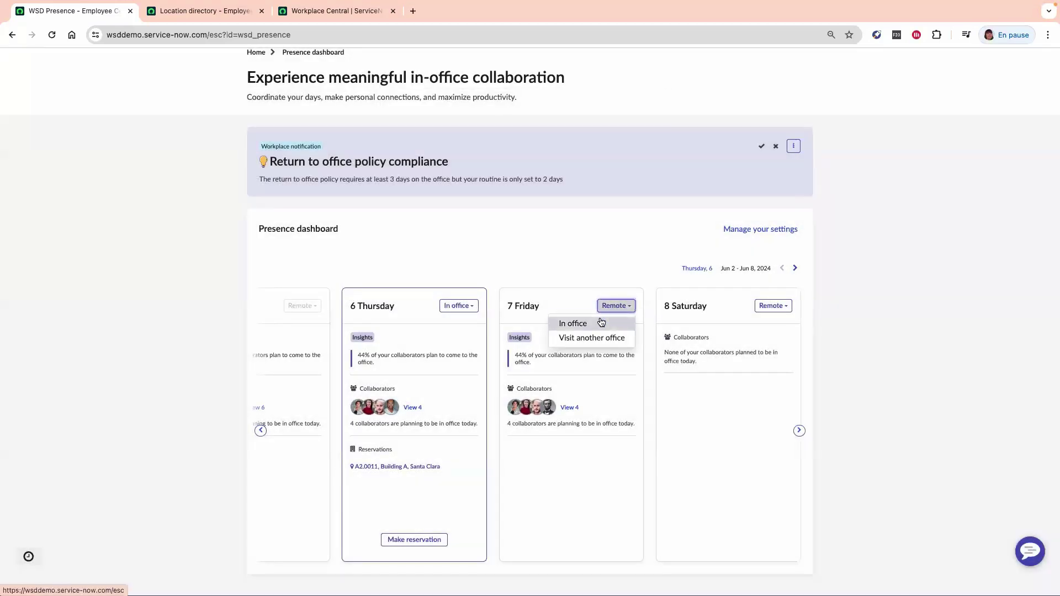
pyautogui.click(601, 322)
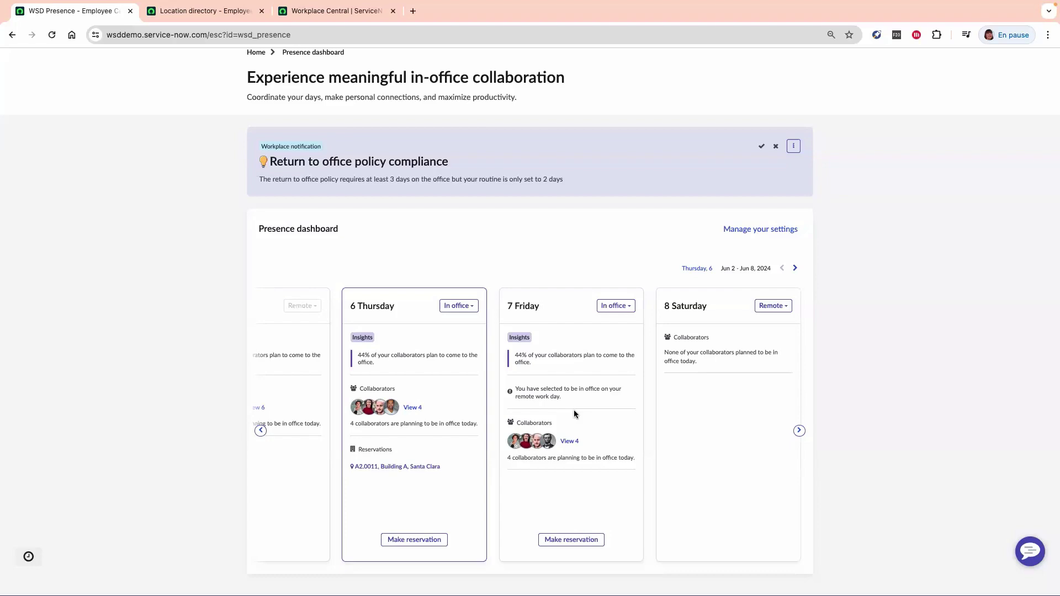
pyautogui.hotkey('ctrl', 'Right')
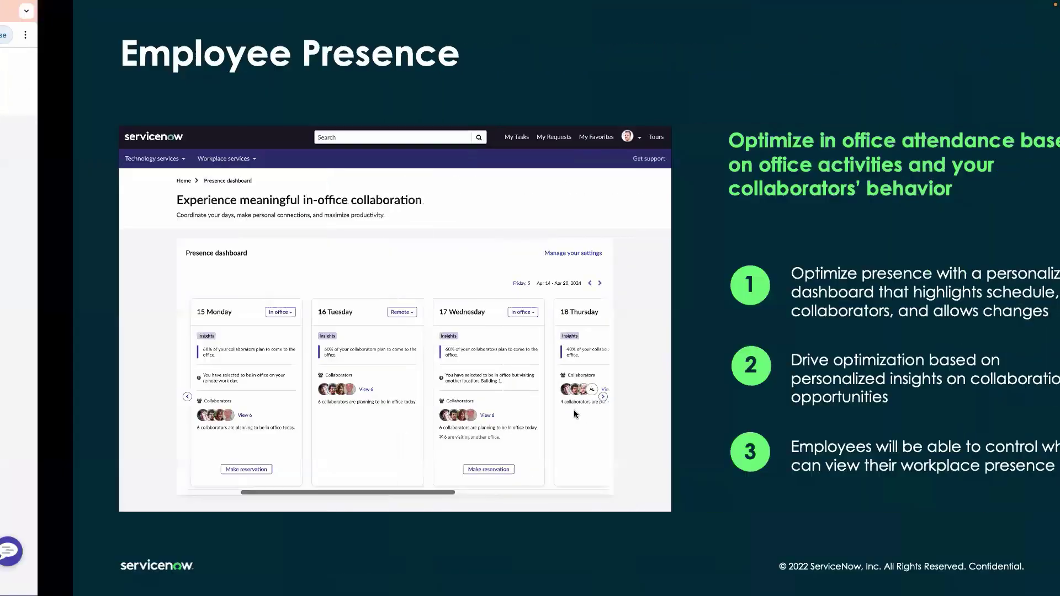
pyautogui.press('Right')
pyautogui.press('Right')
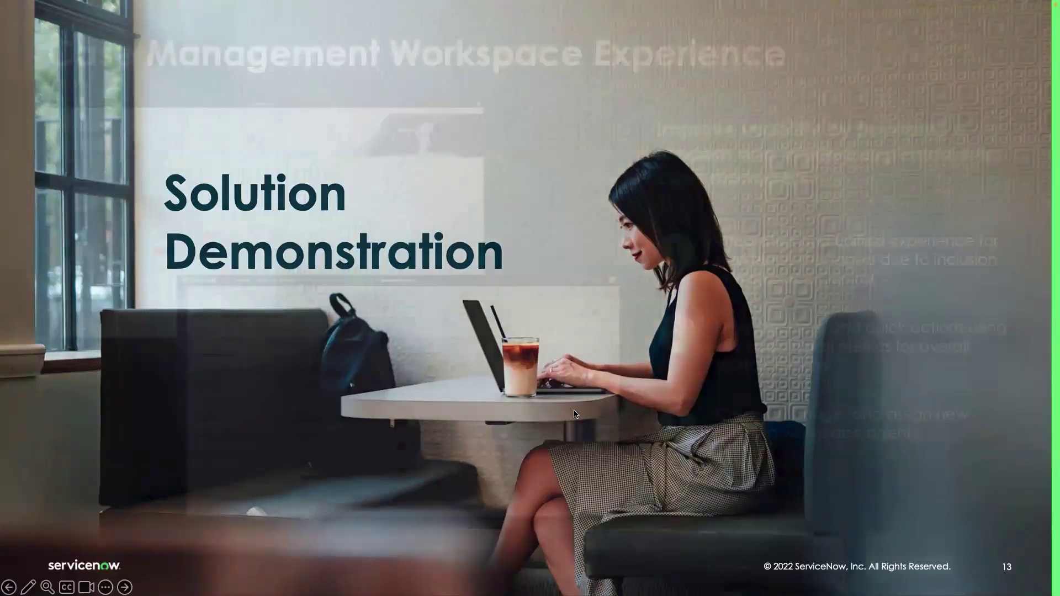
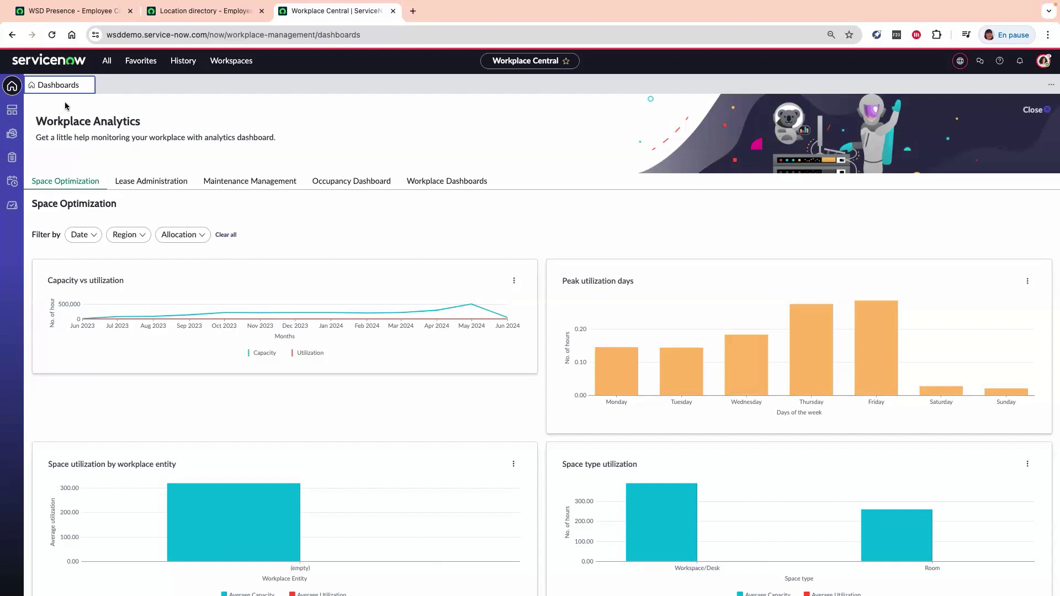
# Step: Open Case Management in Workplace Central and review the case overview, the Workplace Service filter options and the active cases list
pyautogui.click(14, 158)
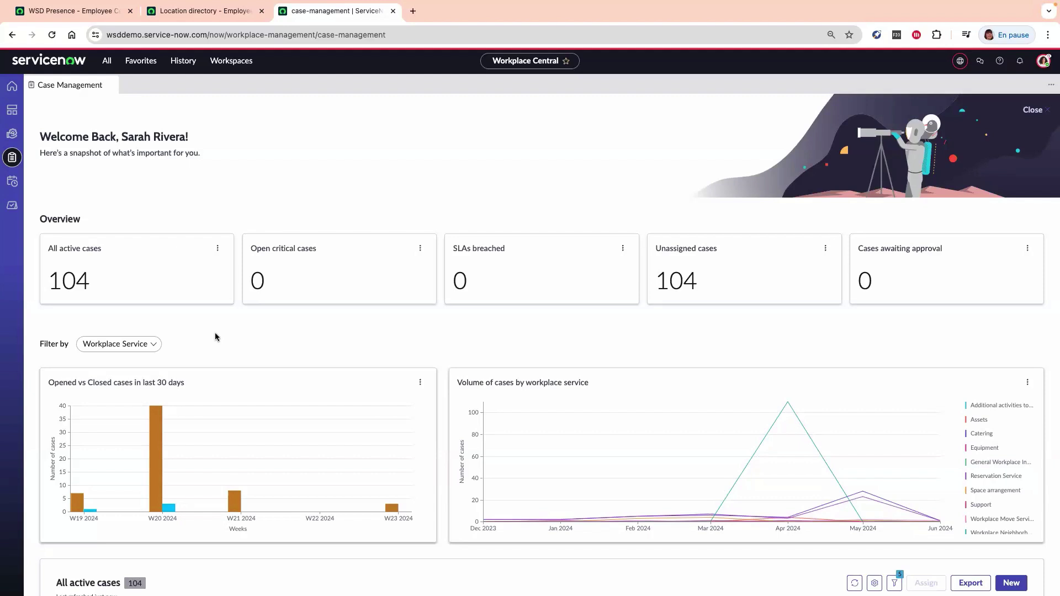
pyautogui.scroll(-1, 215, 337)
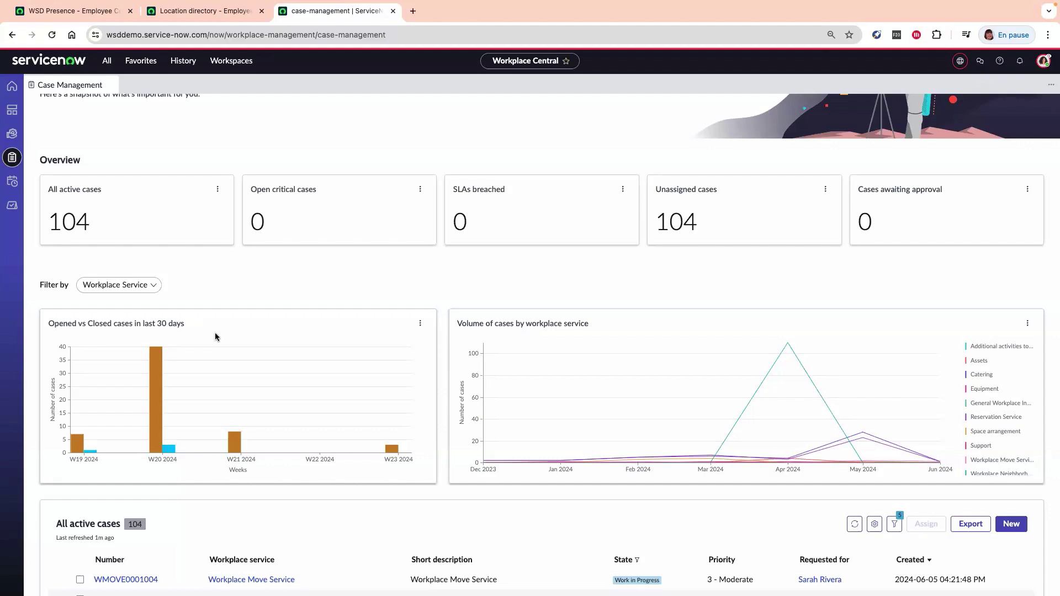
pyautogui.click(153, 287)
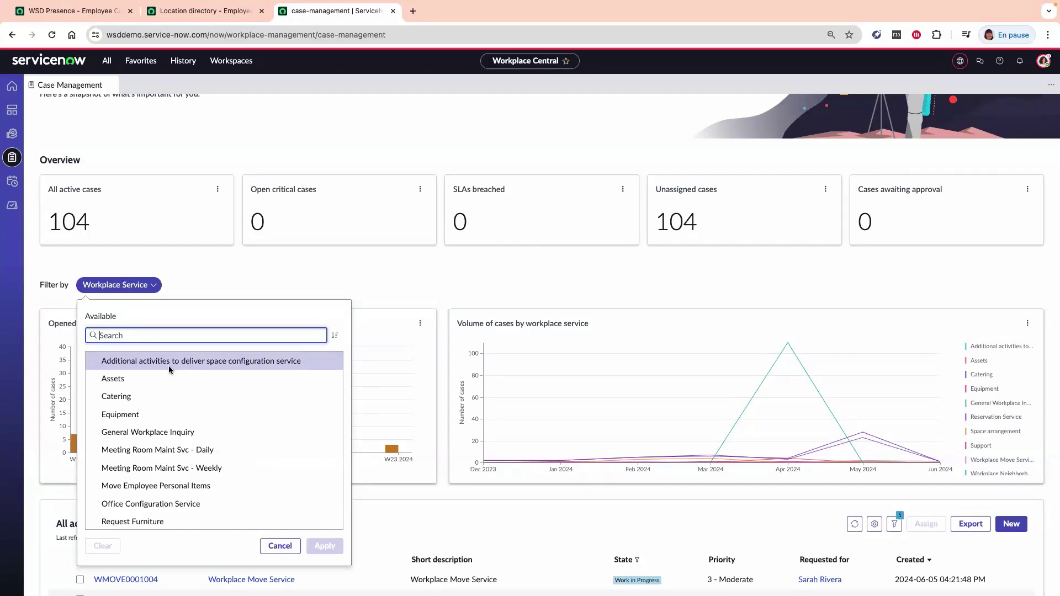
pyautogui.click(300, 280)
pyautogui.scroll(-3, 323, 437)
pyautogui.scroll(-2, 323, 436)
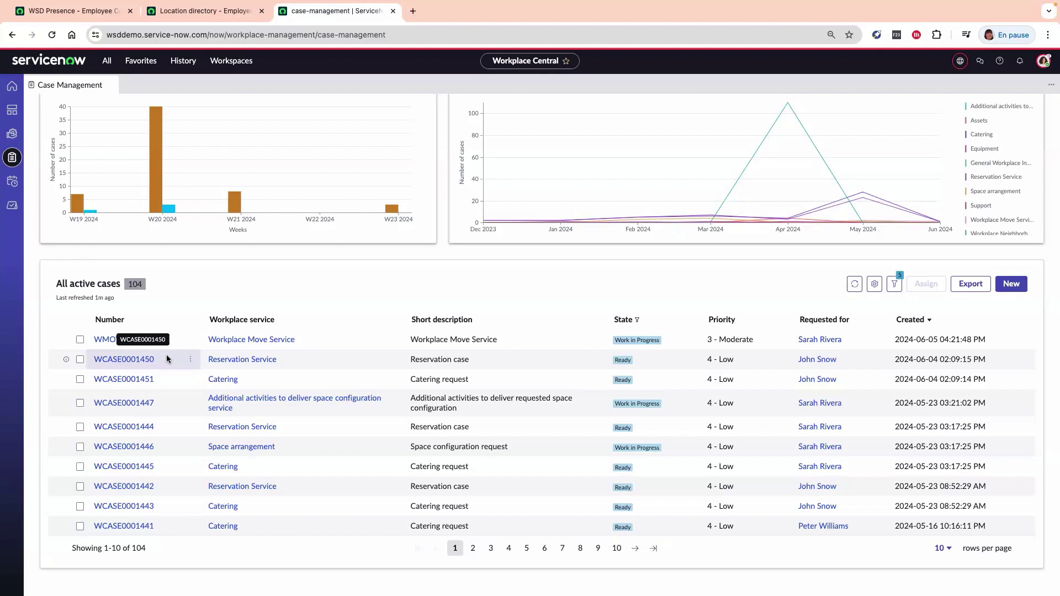
# Step: Open the Workplace Move Service case from the active cases list and look at its Assigned to field
pyautogui.click(102, 340)
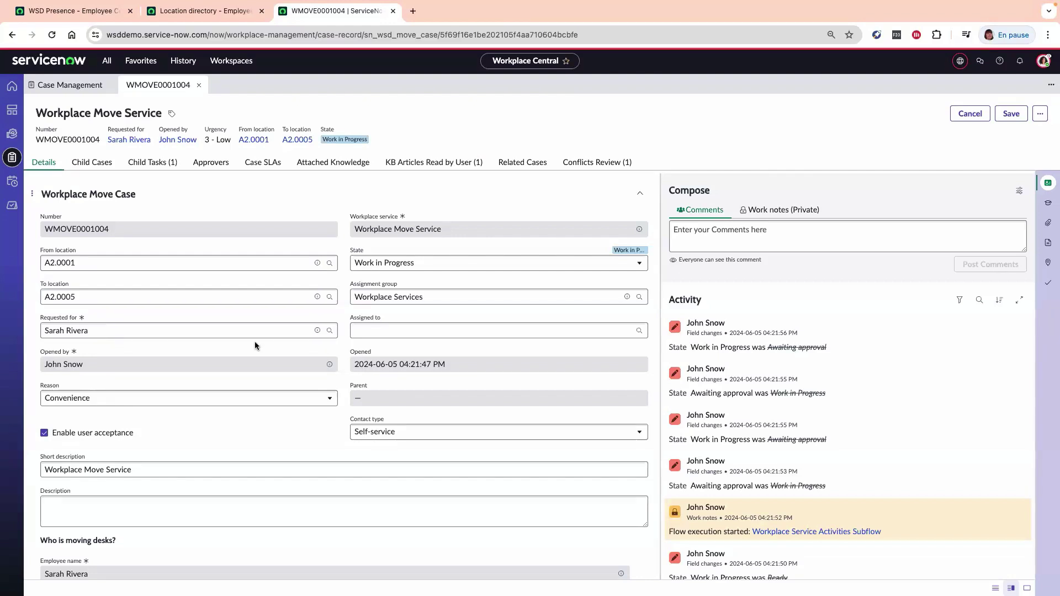
pyautogui.click(372, 331)
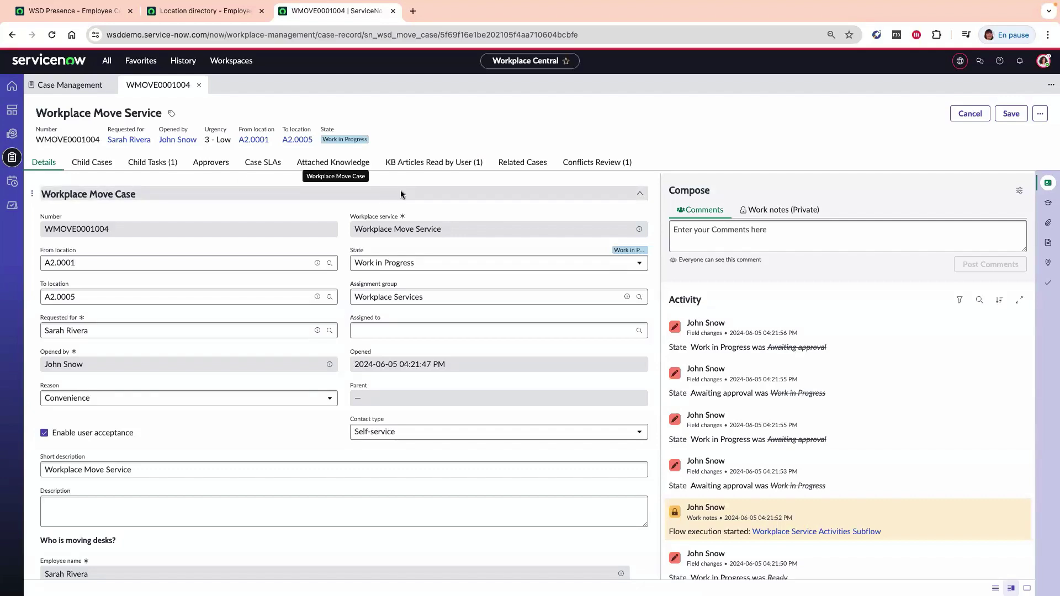
# Step: Review the move case's suggested knowledge articles and its Move from and Move to location details
pyautogui.click(1049, 204)
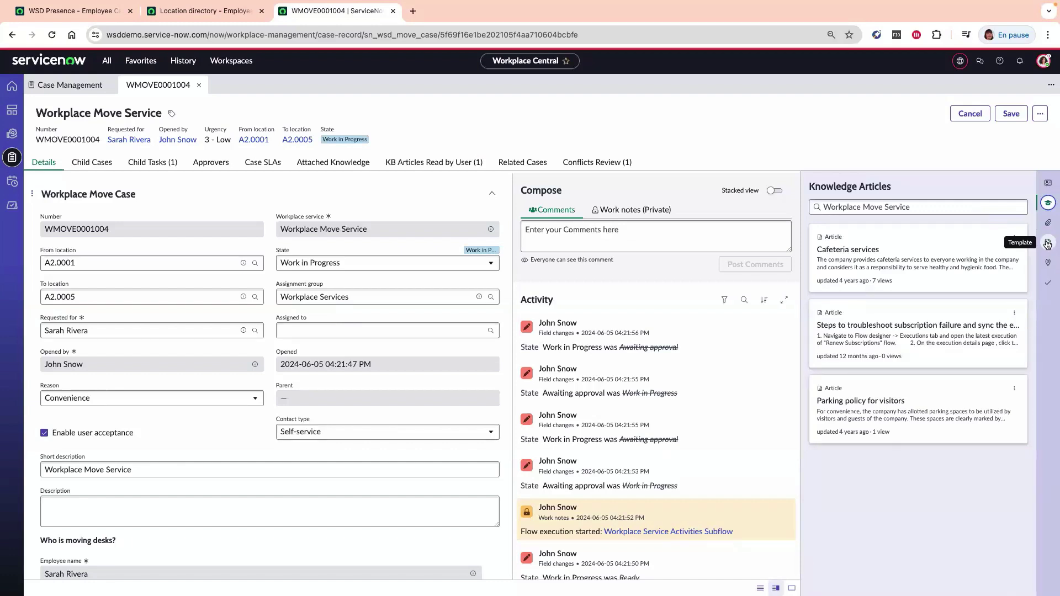
pyautogui.click(1048, 263)
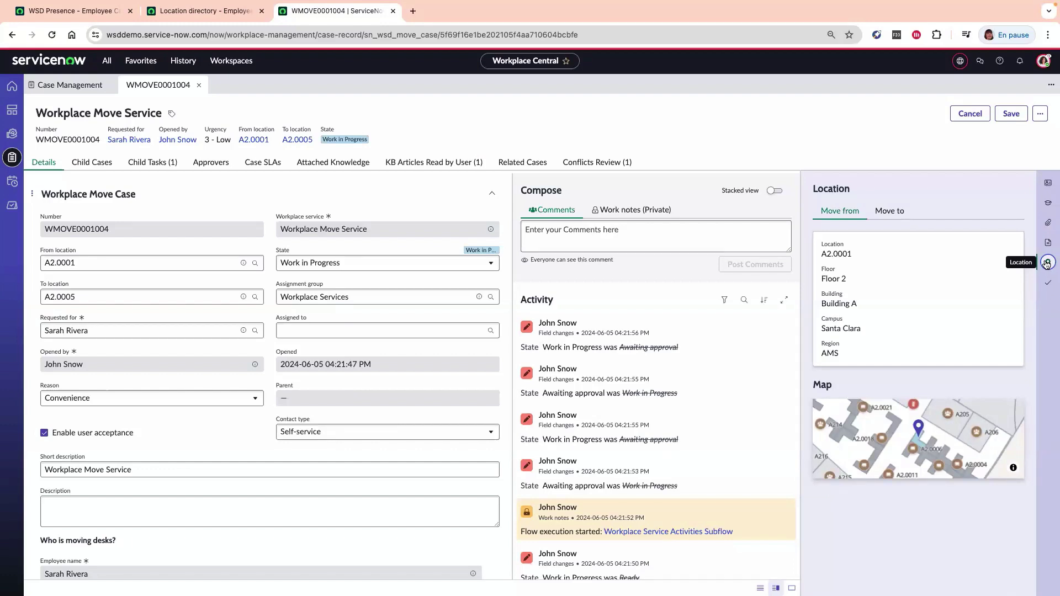
pyautogui.click(899, 210)
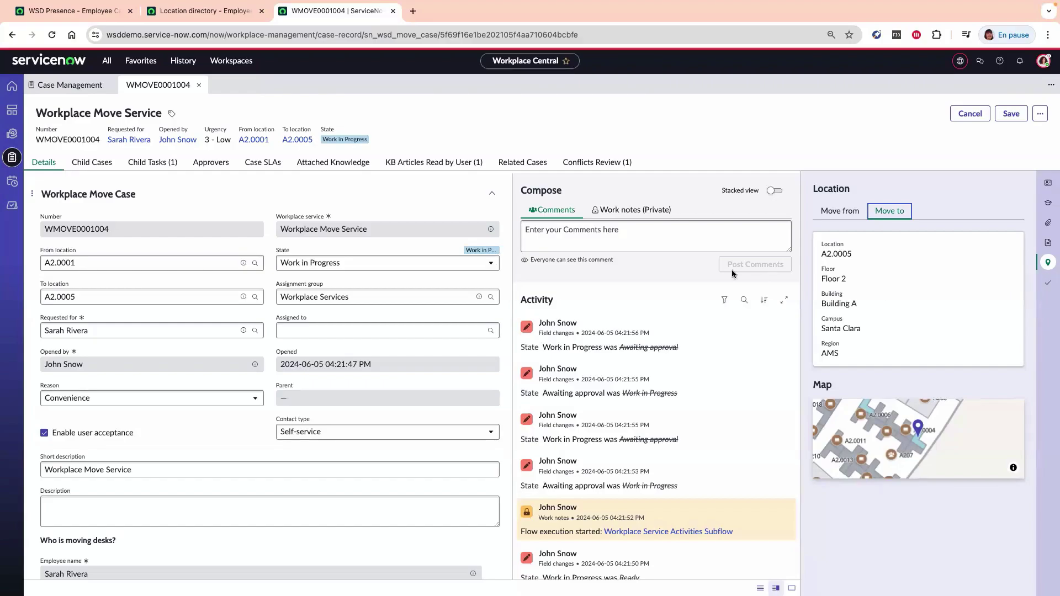
pyautogui.hotkey('ctrl', 'Left')
pyautogui.hotkey('ctrl', 'Right')
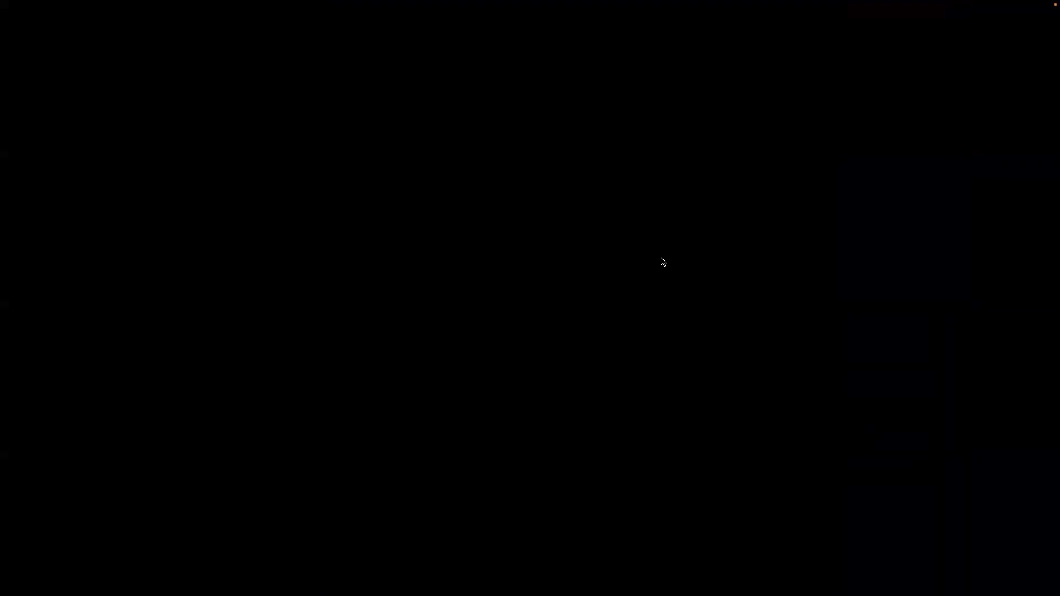
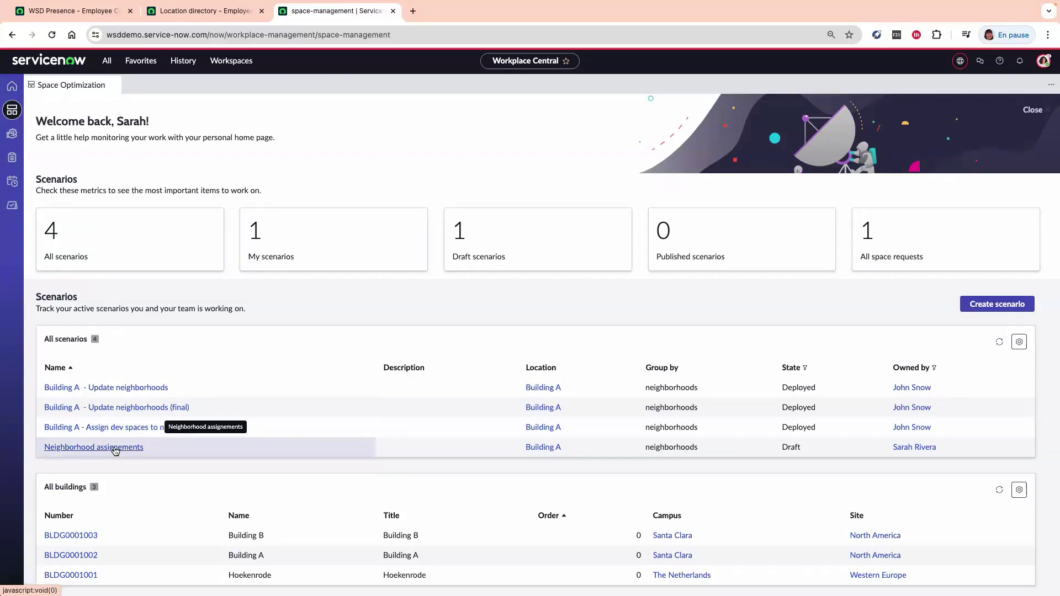
# Step: Open the Neighborhood assignements scenario from the Space Optimization scenarios list and examine Floor 1 on its floor map
pyautogui.click(116, 449)
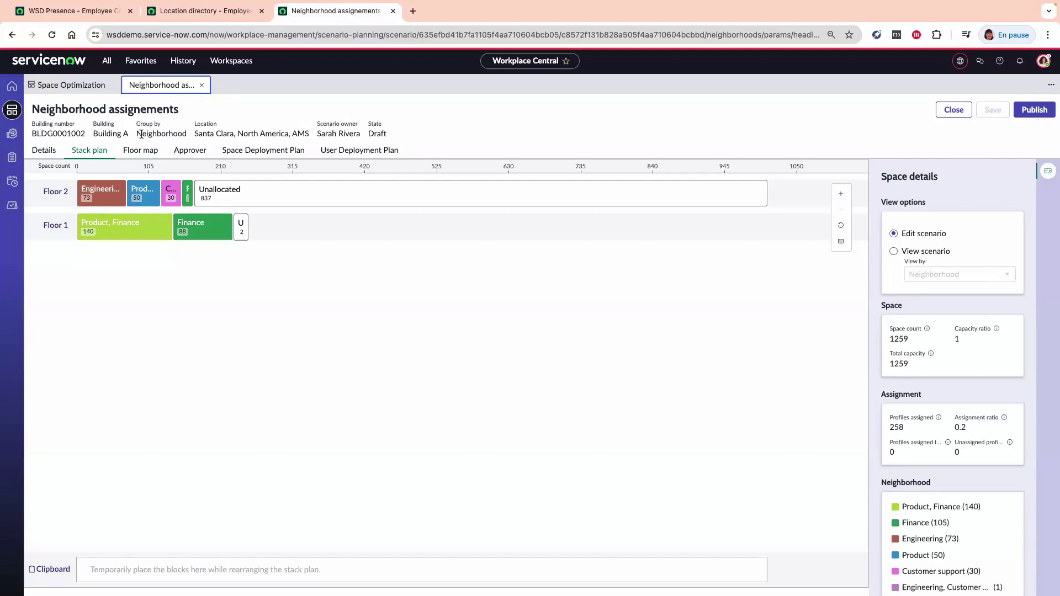
pyautogui.click(139, 151)
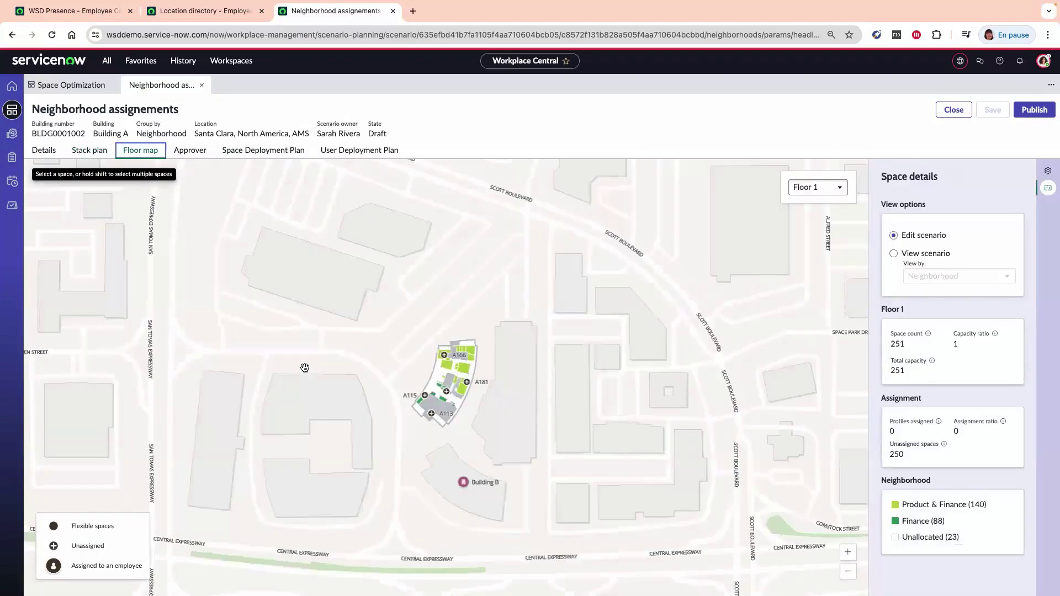
pyautogui.scroll(1, 463, 389)
pyautogui.scroll(2, 462, 389)
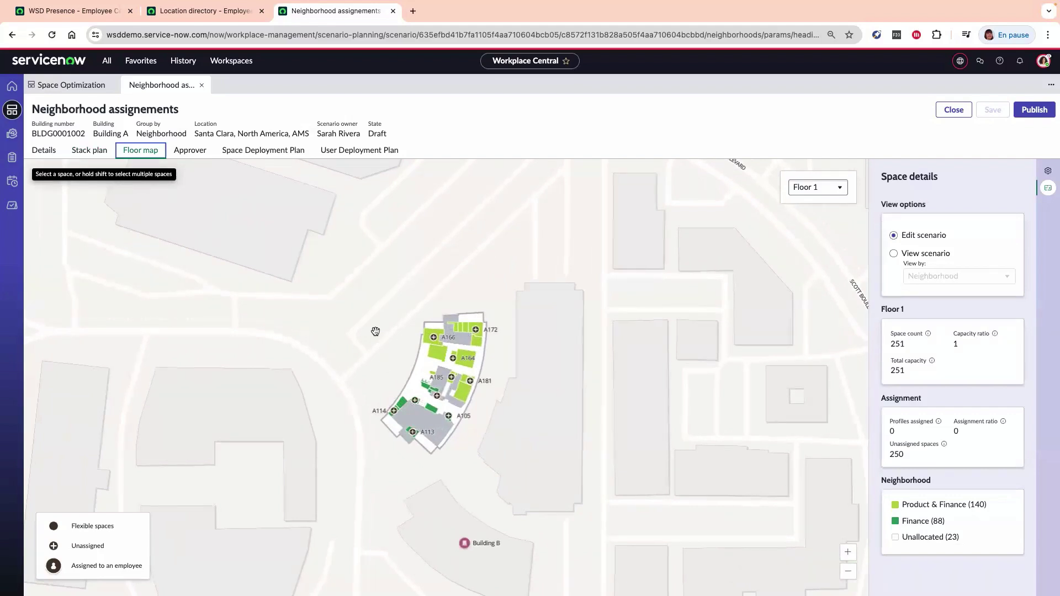
# Step: Return to the scenario's stack plan and open the user assignments of the Engineering neighborhood on Floor 2
pyautogui.click(90, 151)
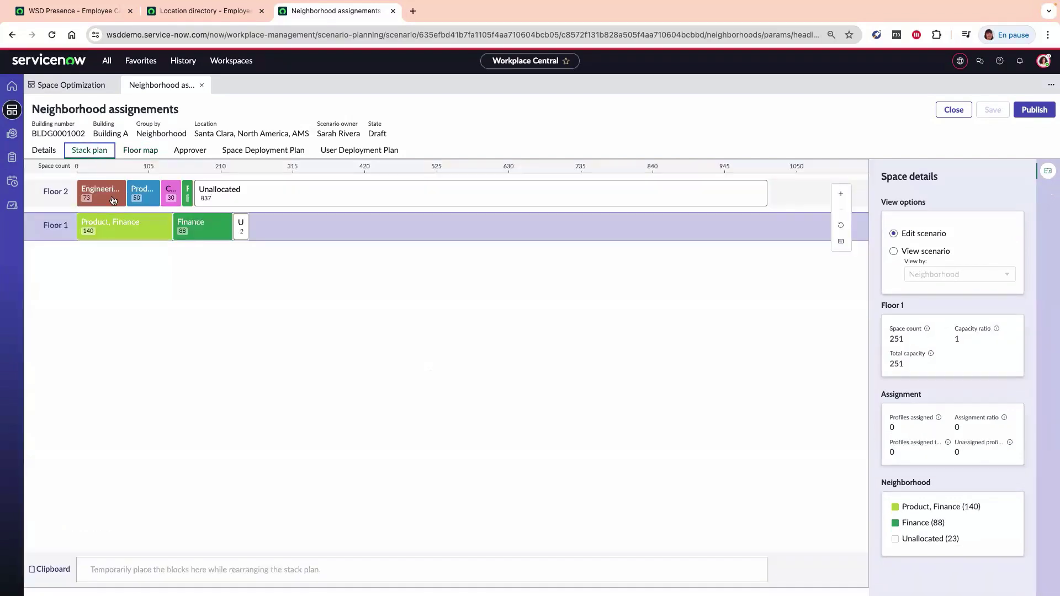
pyautogui.click(154, 298)
pyautogui.click(110, 200)
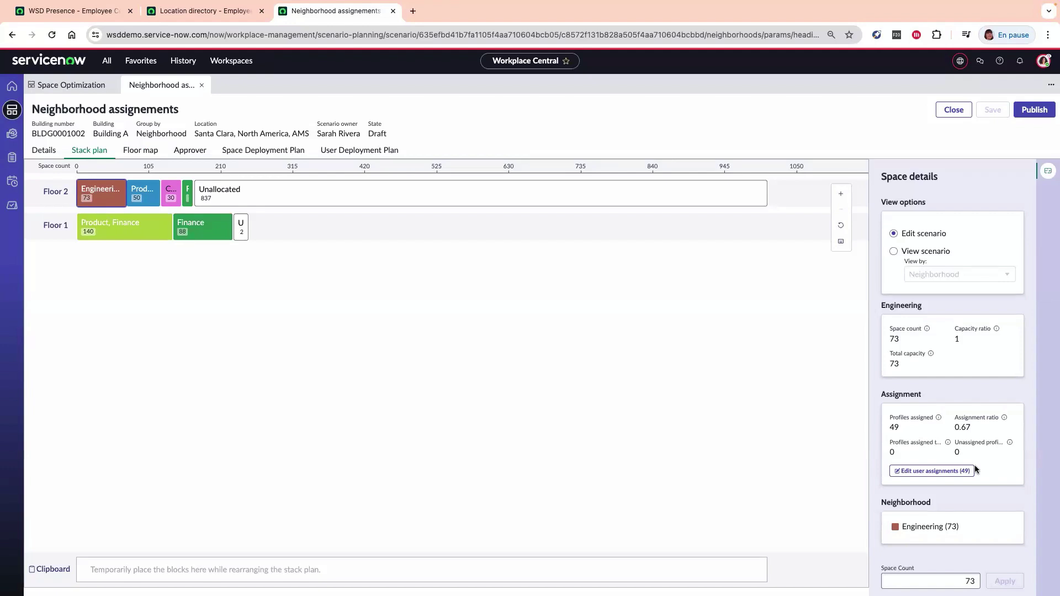
pyautogui.click(937, 473)
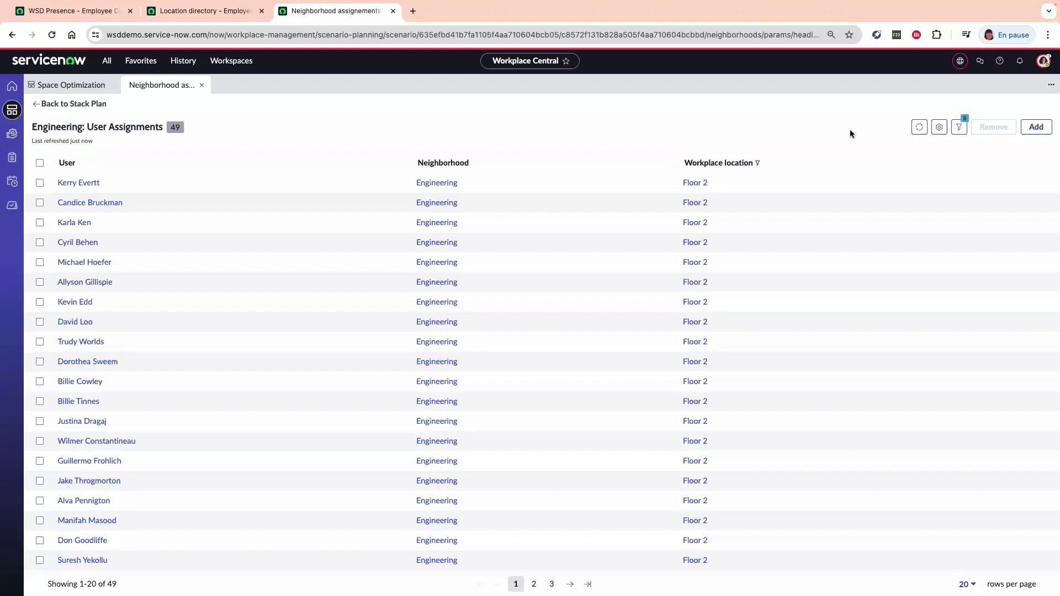
# Step: Select the first three users in the Engineering user assignments list
pyautogui.click(40, 183)
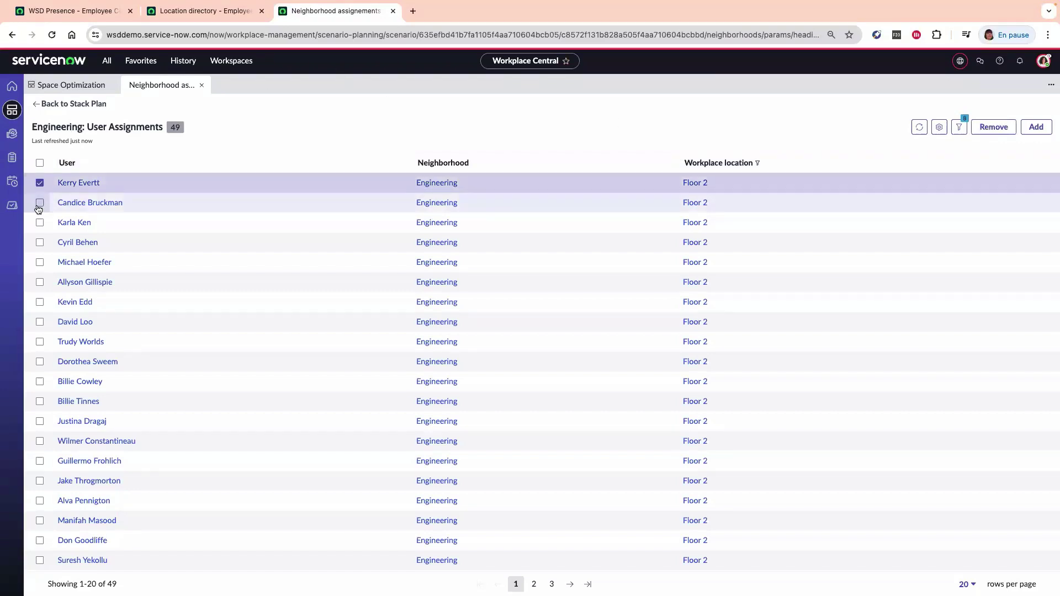
pyautogui.click(40, 203)
pyautogui.click(40, 223)
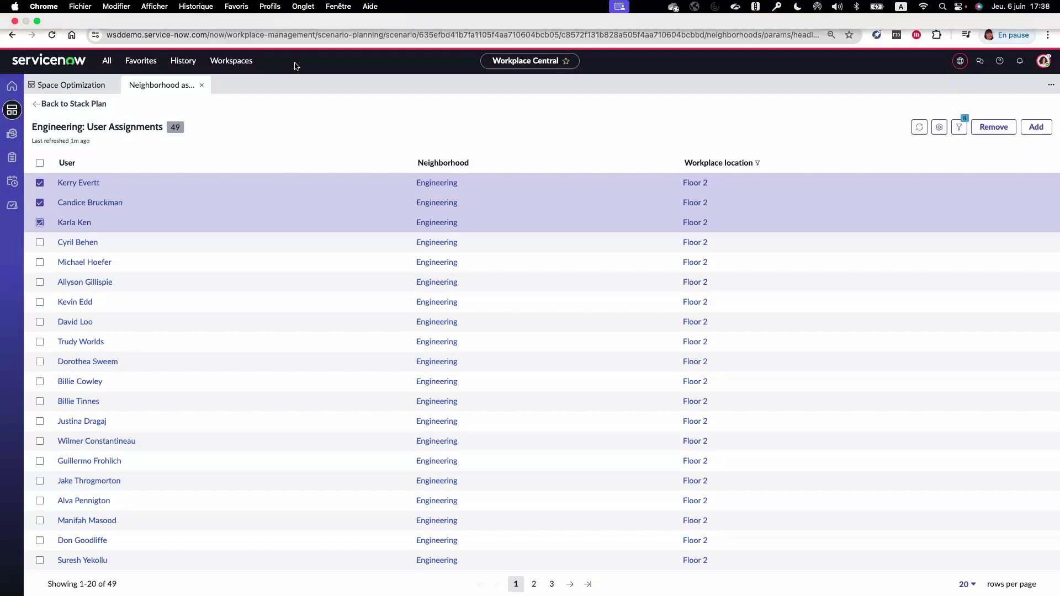
# Step: Go back to the Space Optimization overview and open Building A from the buildings list
pyautogui.click(69, 90)
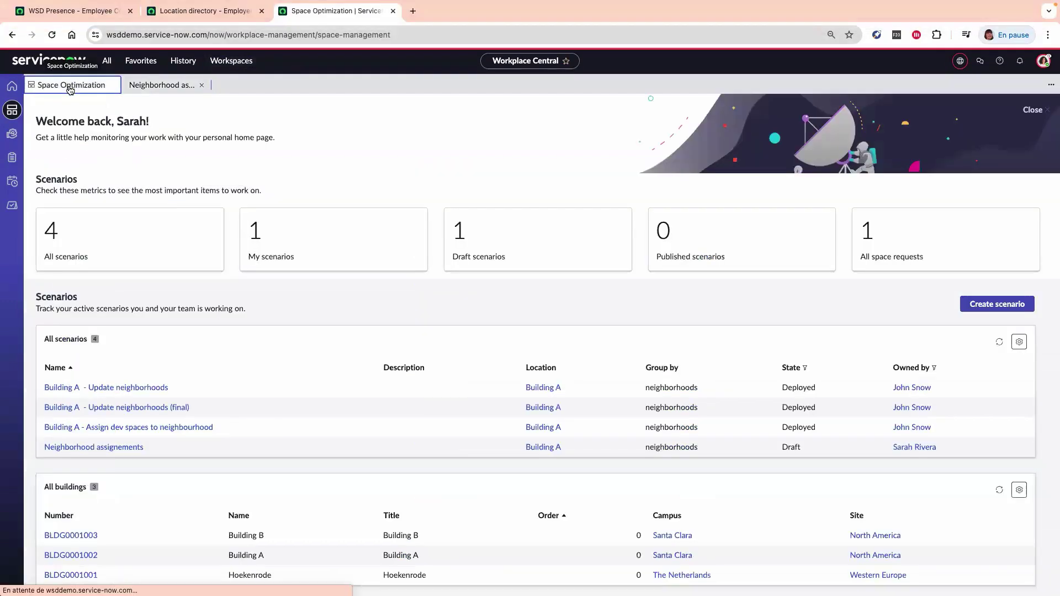
pyautogui.scroll(-2, 247, 446)
pyautogui.scroll(-1, 247, 450)
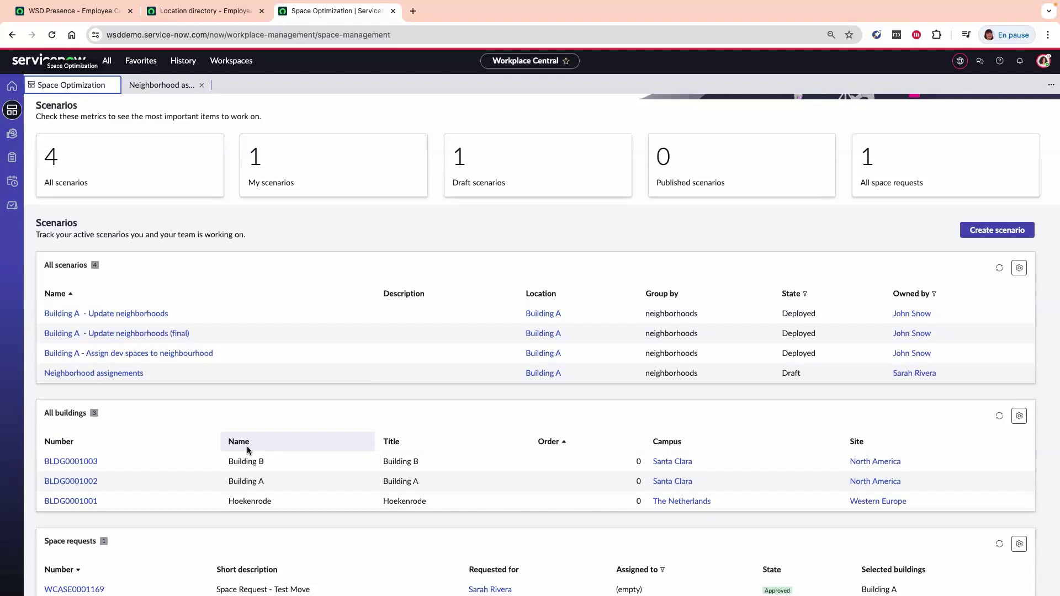
pyautogui.click(81, 483)
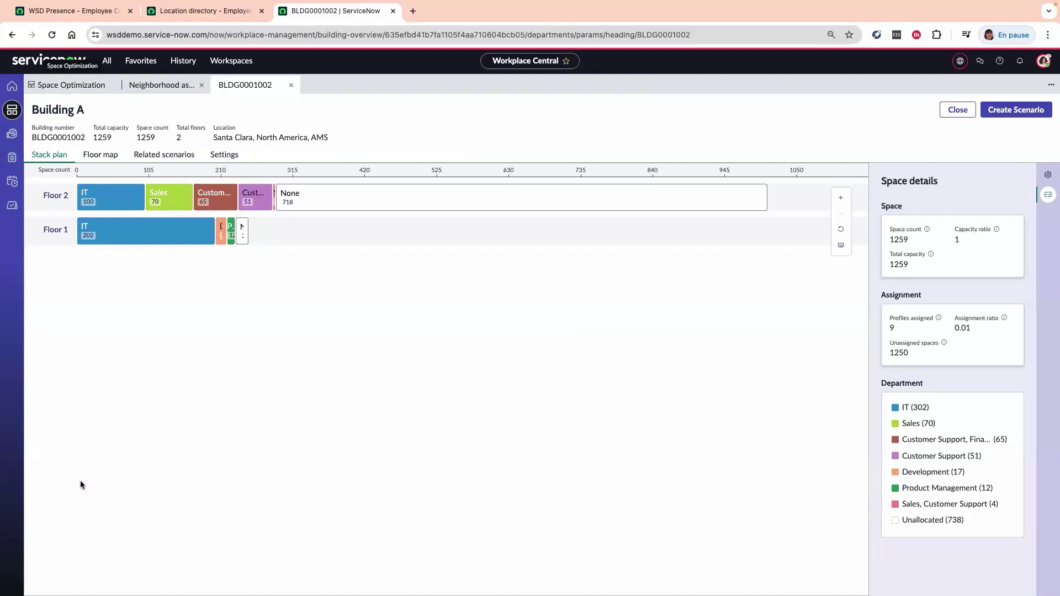
# Step: Show Building A's floor map and switch it from Floor 1 to Floor 2
pyautogui.click(105, 157)
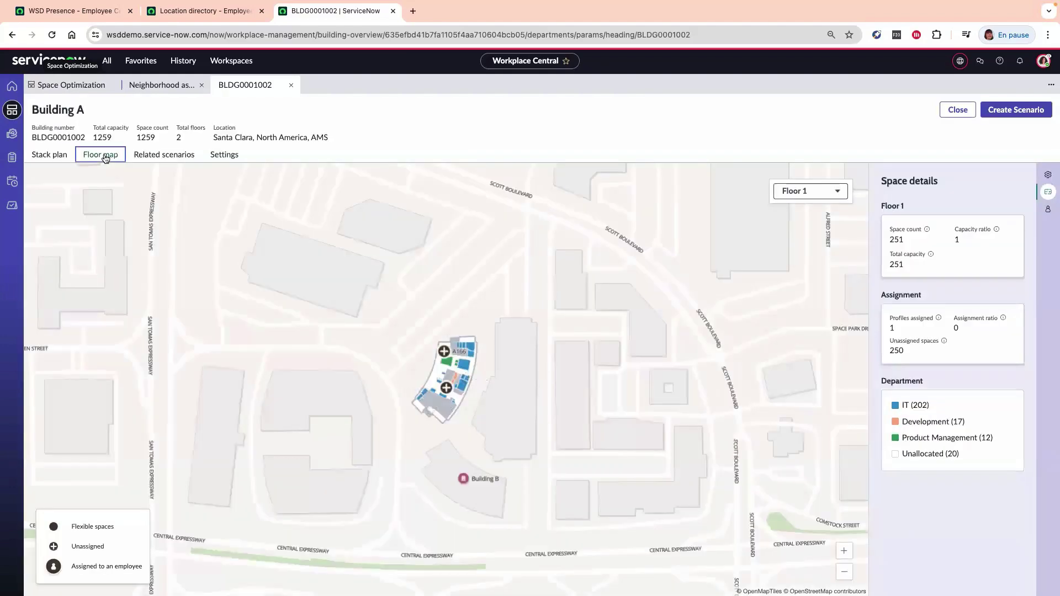
pyautogui.scroll(3, 422, 357)
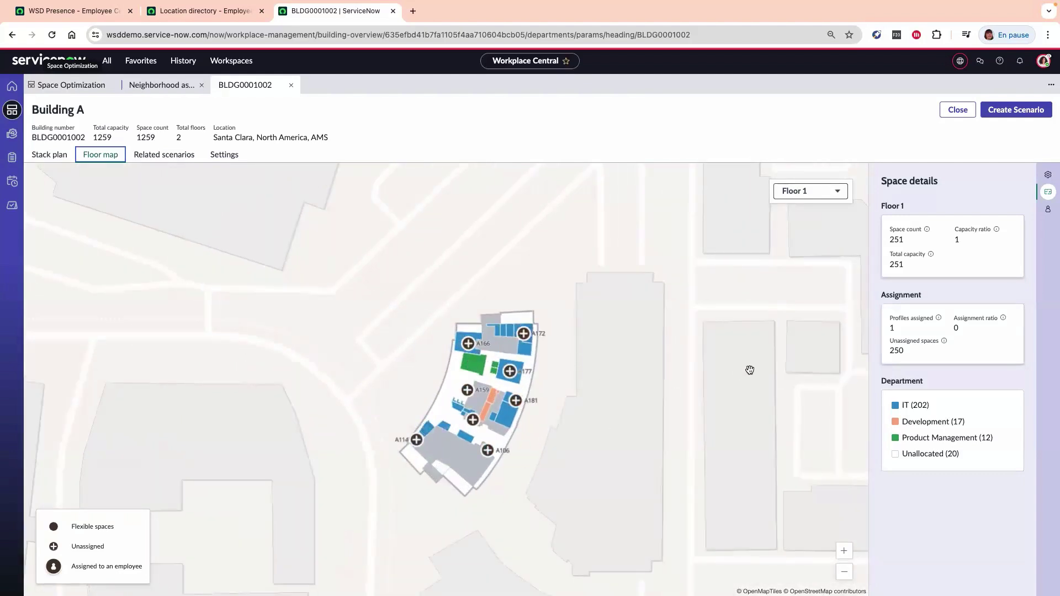
pyautogui.click(837, 191)
pyautogui.click(812, 239)
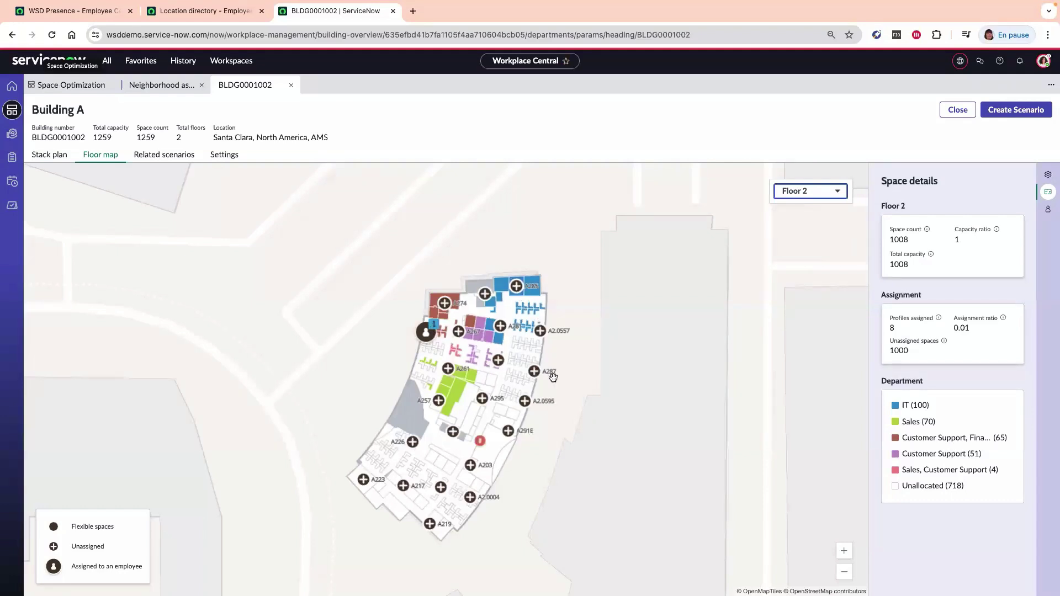
# Step: Open the user profiles view for Floor 2 and examine where employees and move cases are located on the map
pyautogui.click(1048, 210)
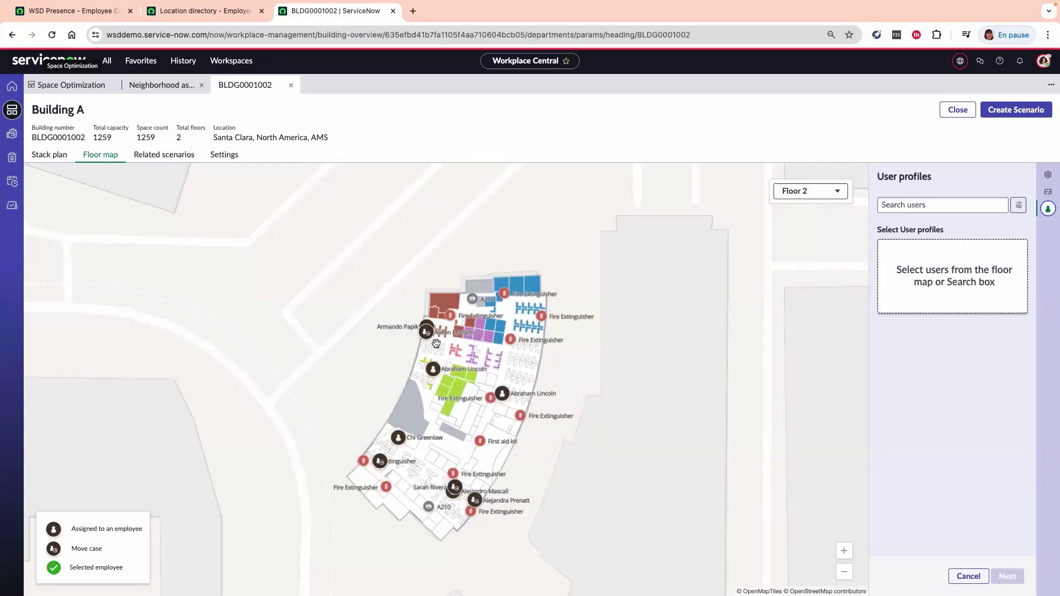
pyautogui.scroll(2, 434, 371)
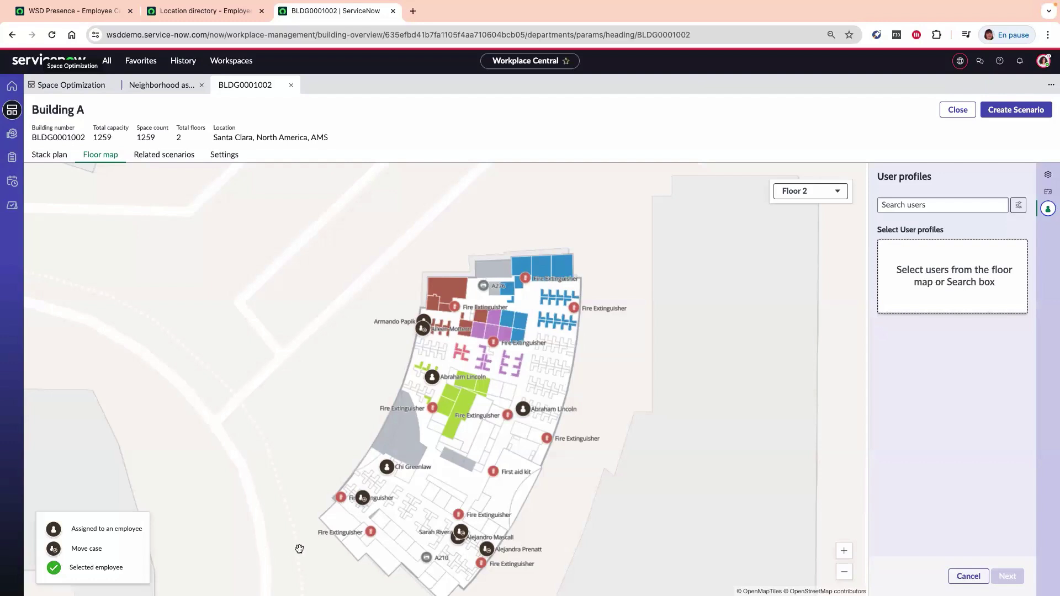
pyautogui.moveTo(299, 549); pyautogui.dragTo(283, 513)
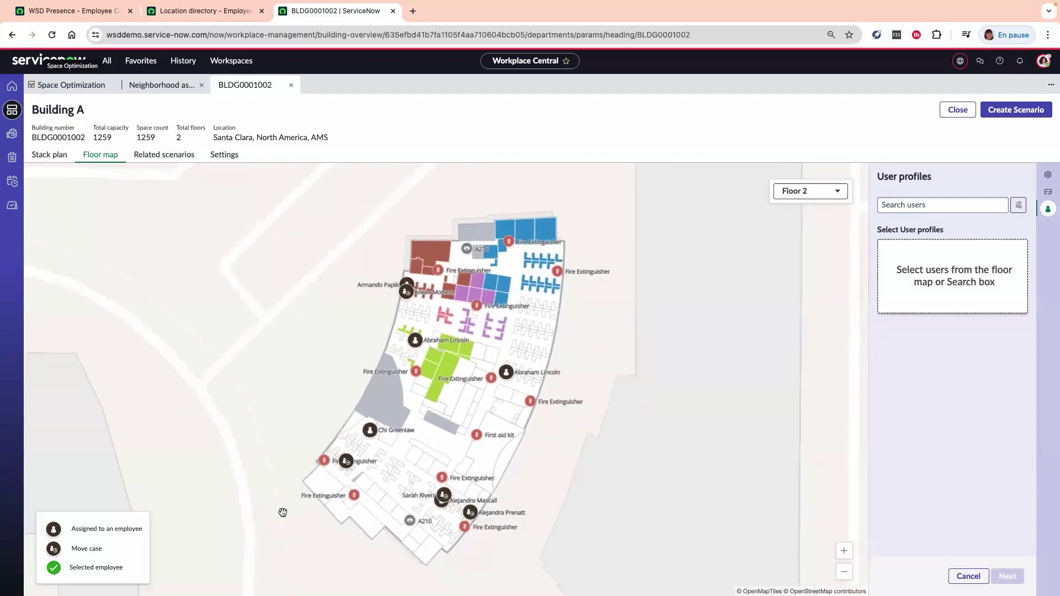